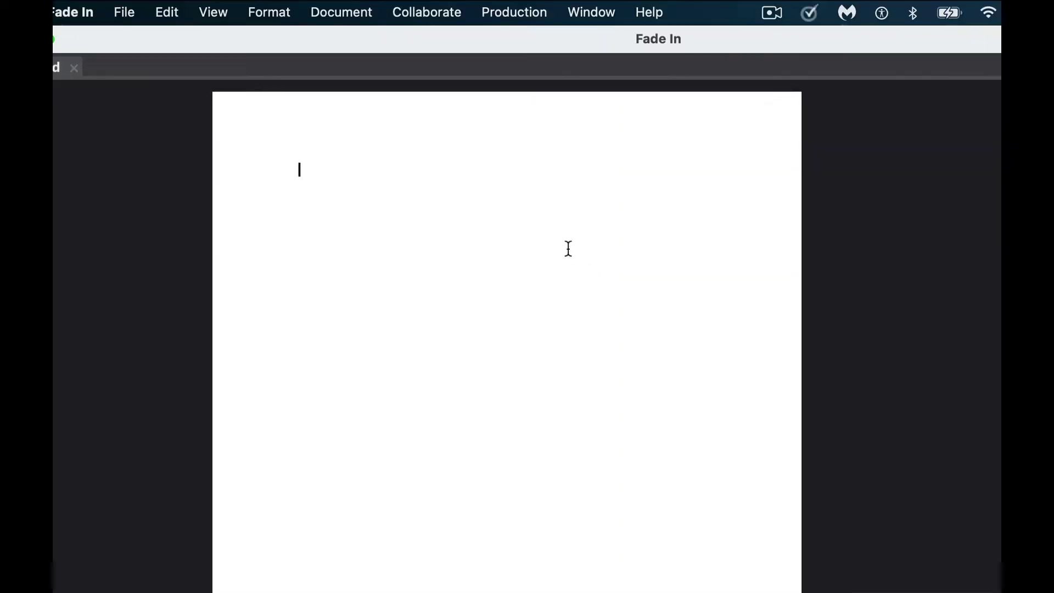
Show the screenplay's title page.
left_click(341, 15)
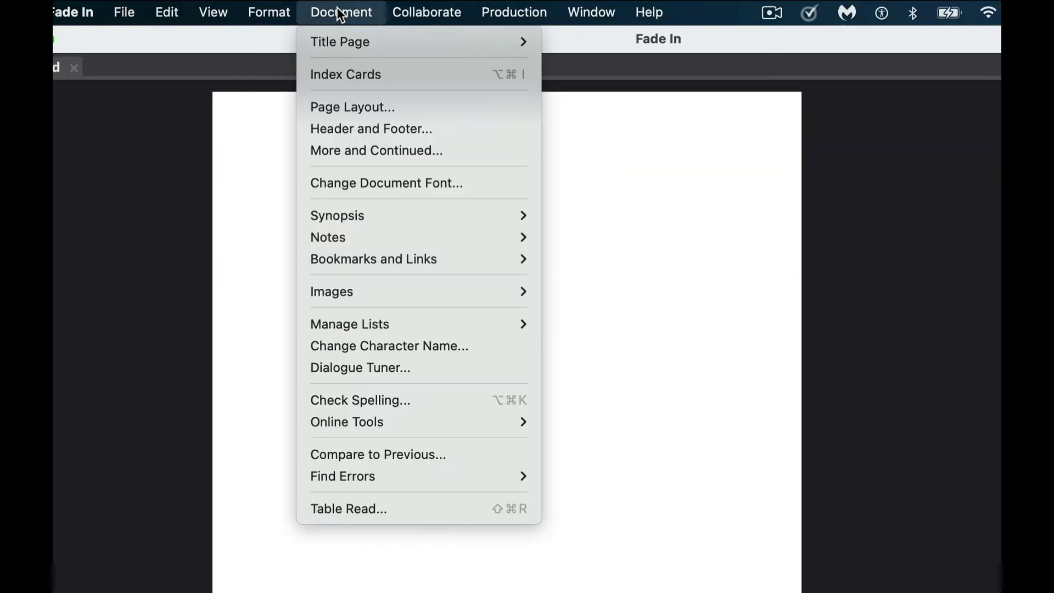
mouse_move(342, 34)
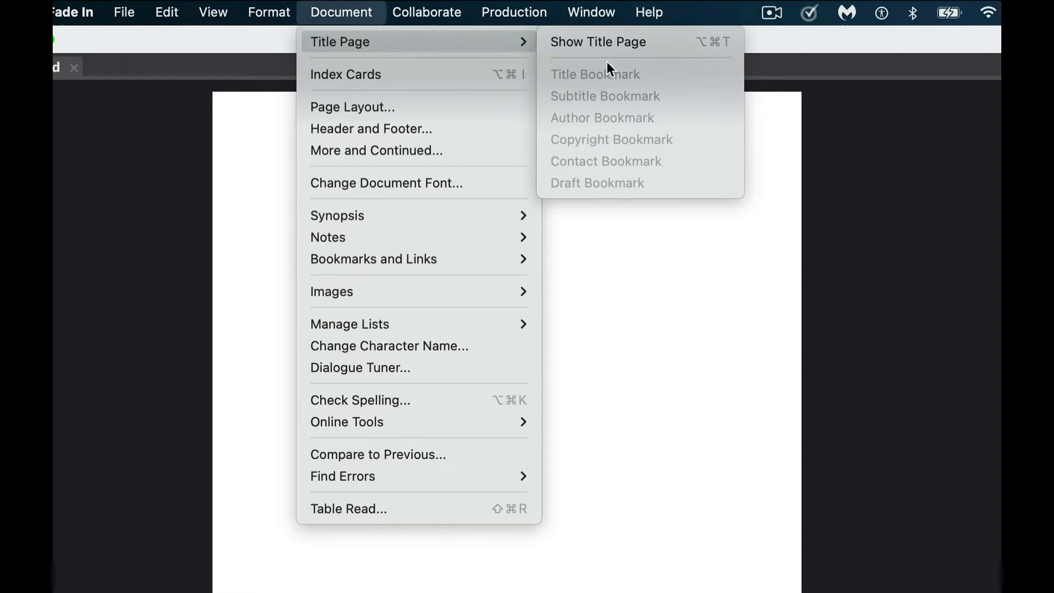
left_click(614, 41)
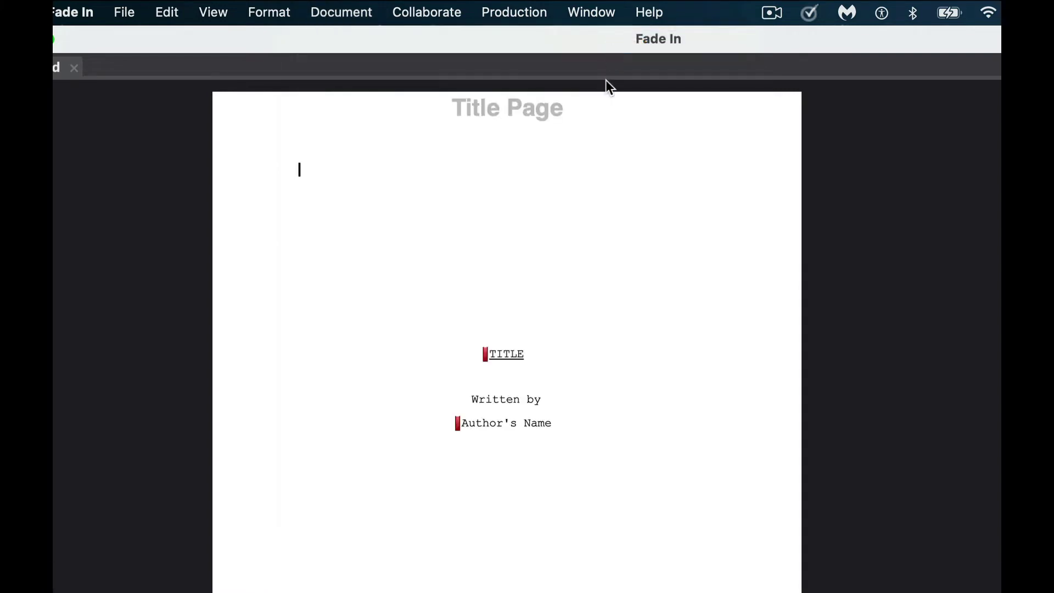
Replace the title placeholder on the title page with "Really Cool Screenplay".
left_click(524, 342)
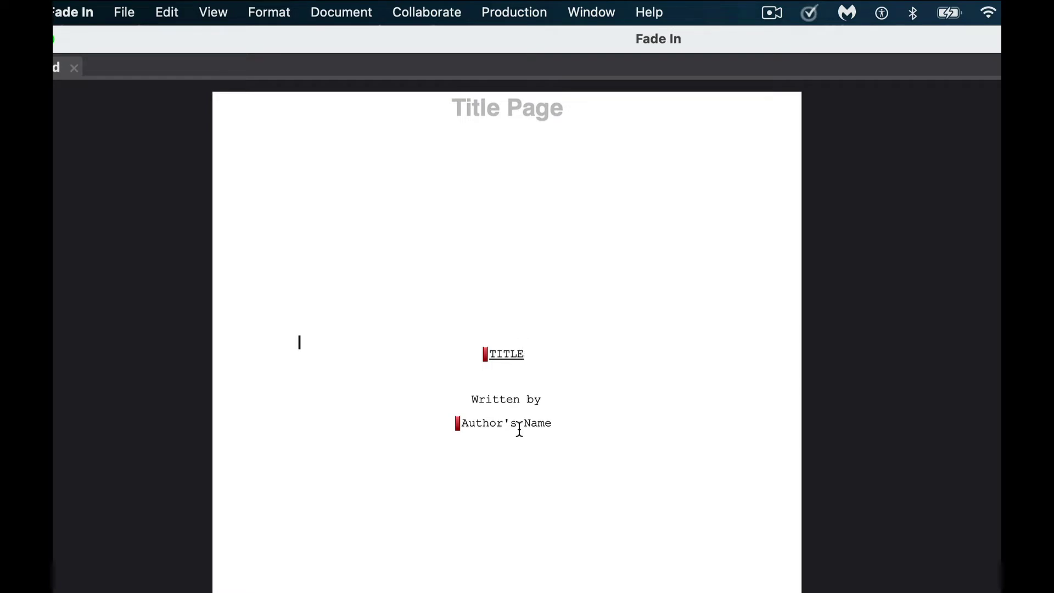
key("Down")
type("Real")
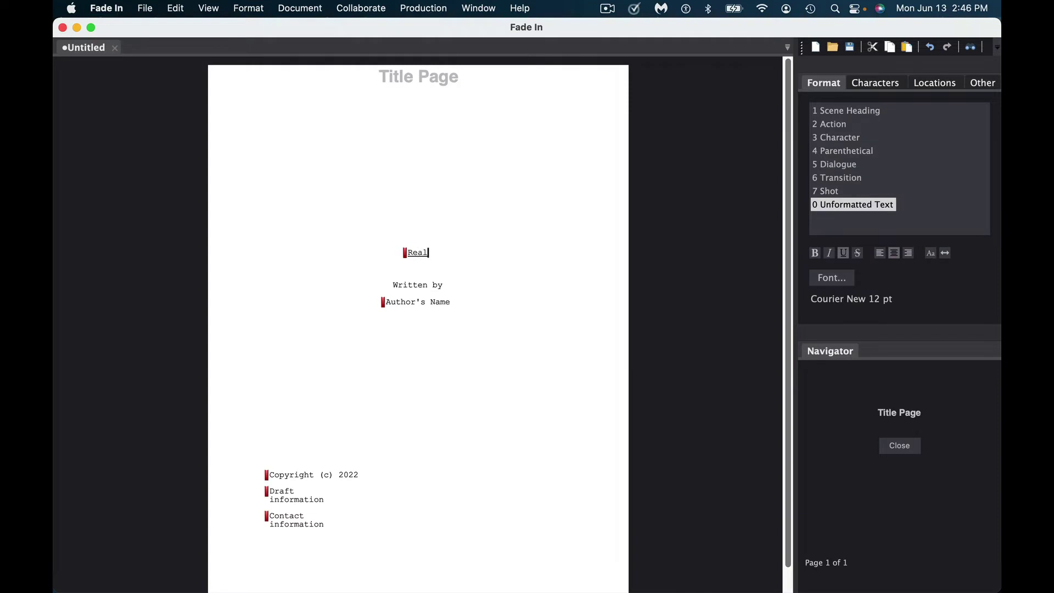
type("ly Cool Screenplay")
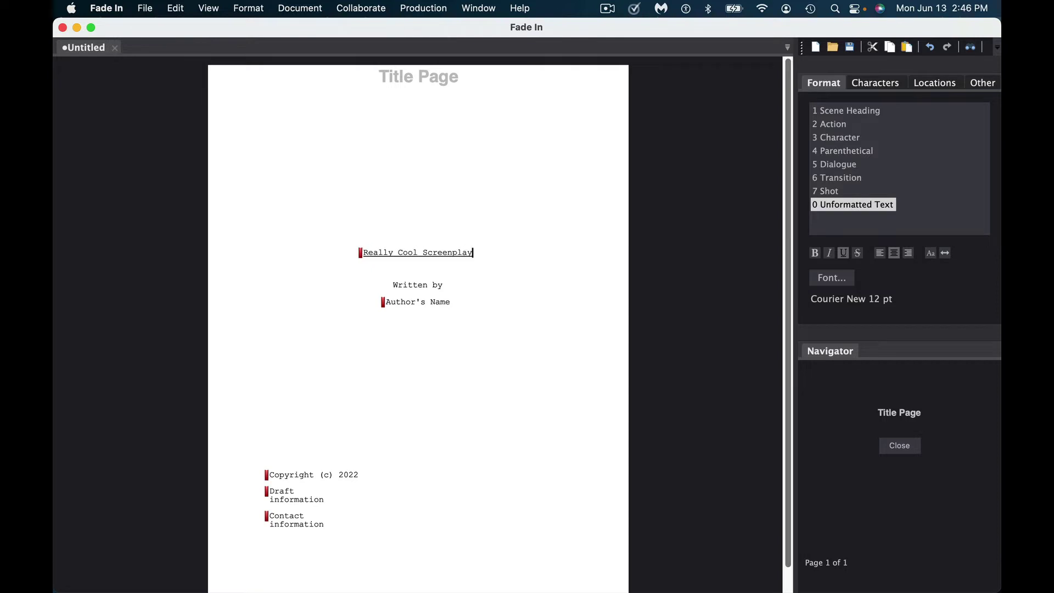
key("Return")
key("BackSpace")
Replace the author placeholder with "Screenwriting Expert" and select the contact information placeholder.
left_click(391, 332)
key("BackSpace")
key("BackSpace")
key("BackSpace")
key("BackSpace")
key("BackSpace")
key("BackSpace")
key("BackSpace")
key("BackSpace")
key("BackSpace")
key("BackSpace")
key("BackSpace")
key("BackSpace")
key("BackSpace")
type("Screenwriting Expert")
left_click_drag(323, 526, 269, 517)
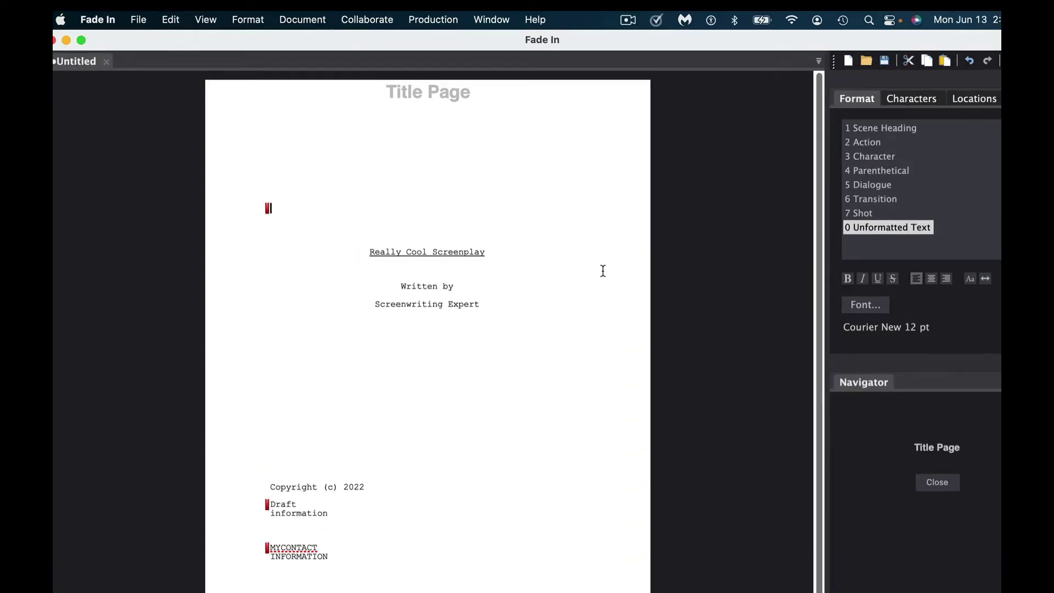
Hide the title page and return to the script's first page.
left_click(299, 19)
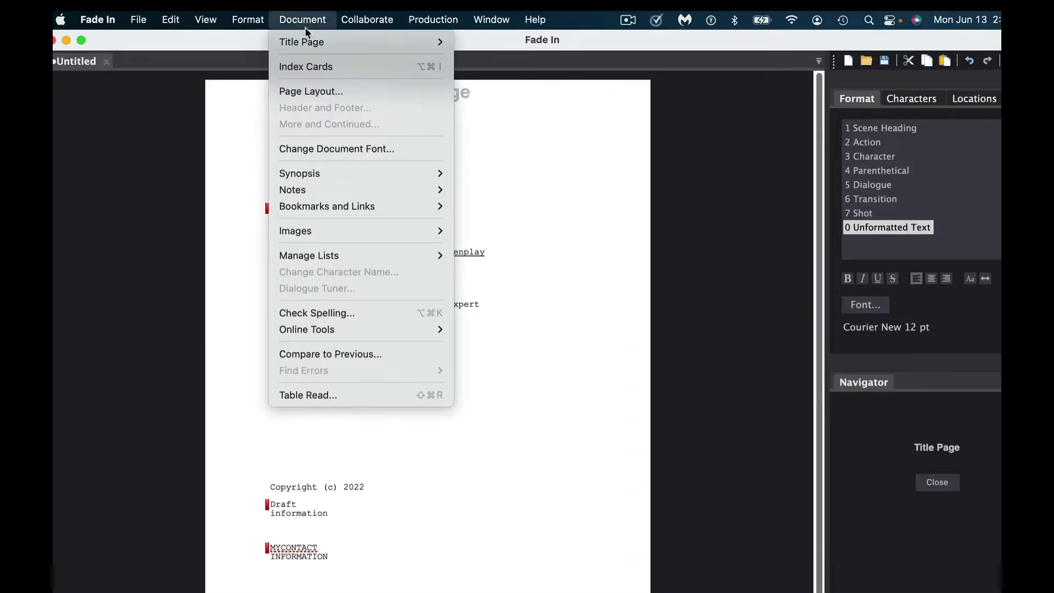
mouse_move(306, 40)
left_click(464, 43)
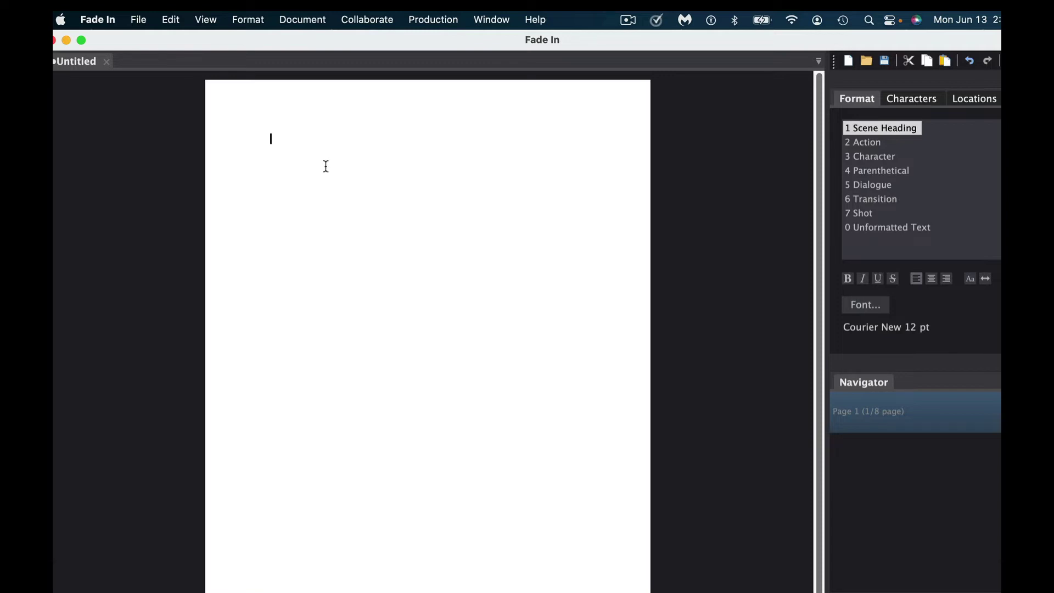
Write the scene heading "INT. HOUSE - EVENING" at the start of the script, using the suggested entries.
type("E")
key("BackSpace")
type("I")
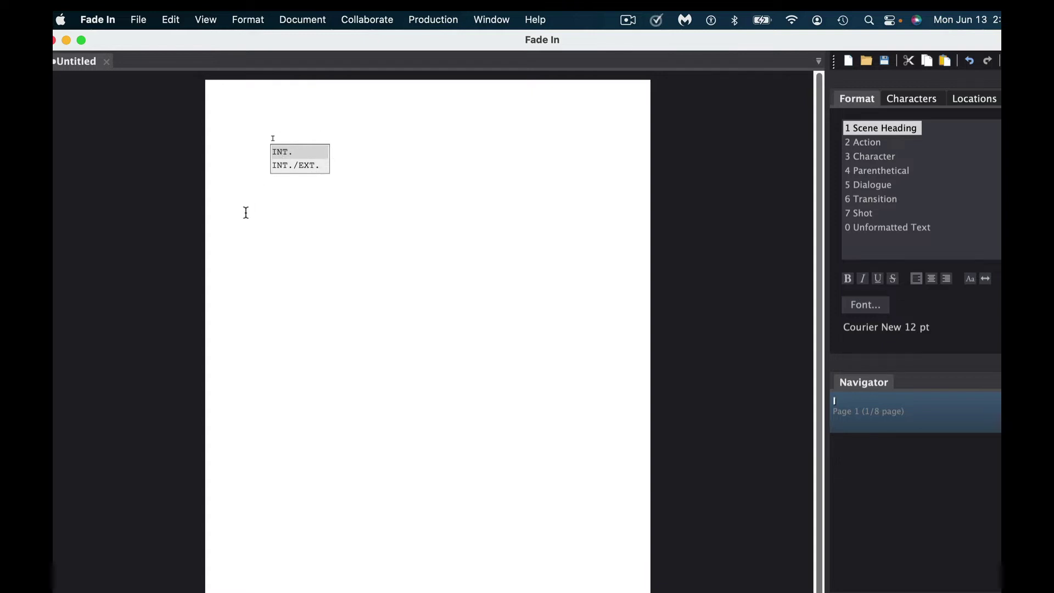
key("Return")
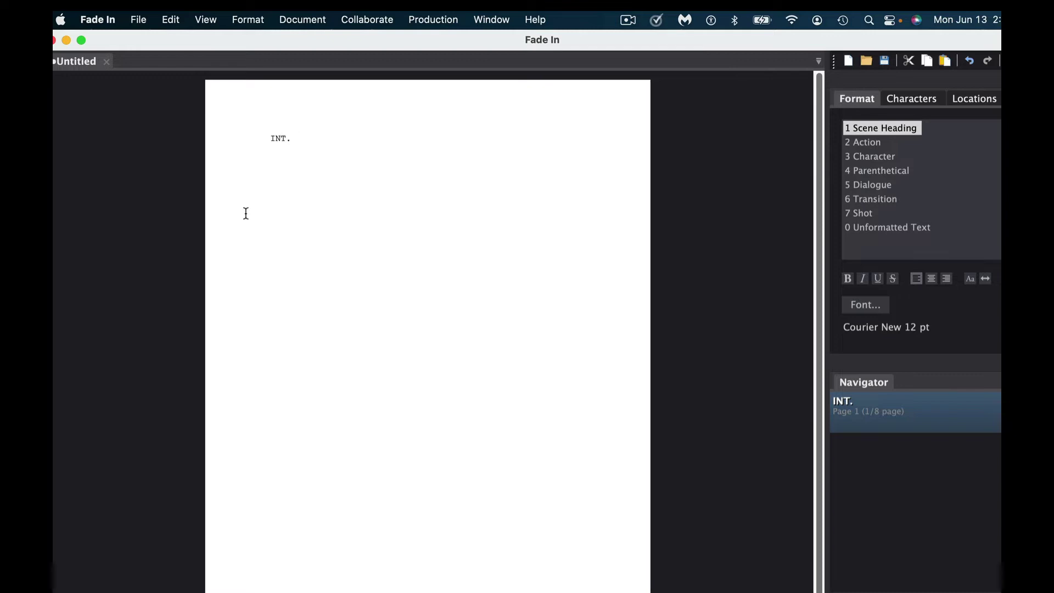
type("HOUSE -")
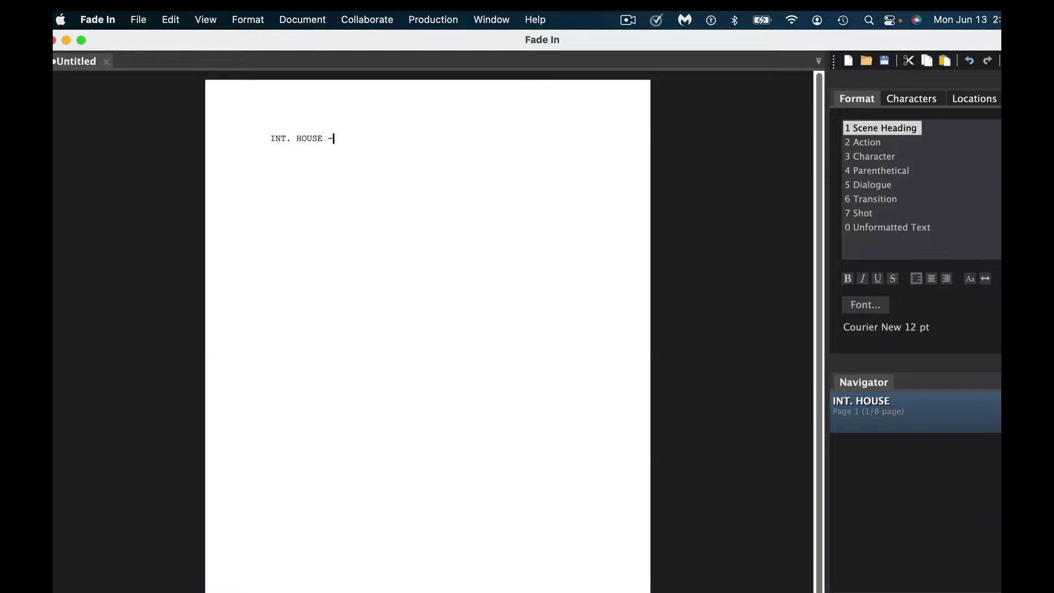
type(" EVE")
key("Return")
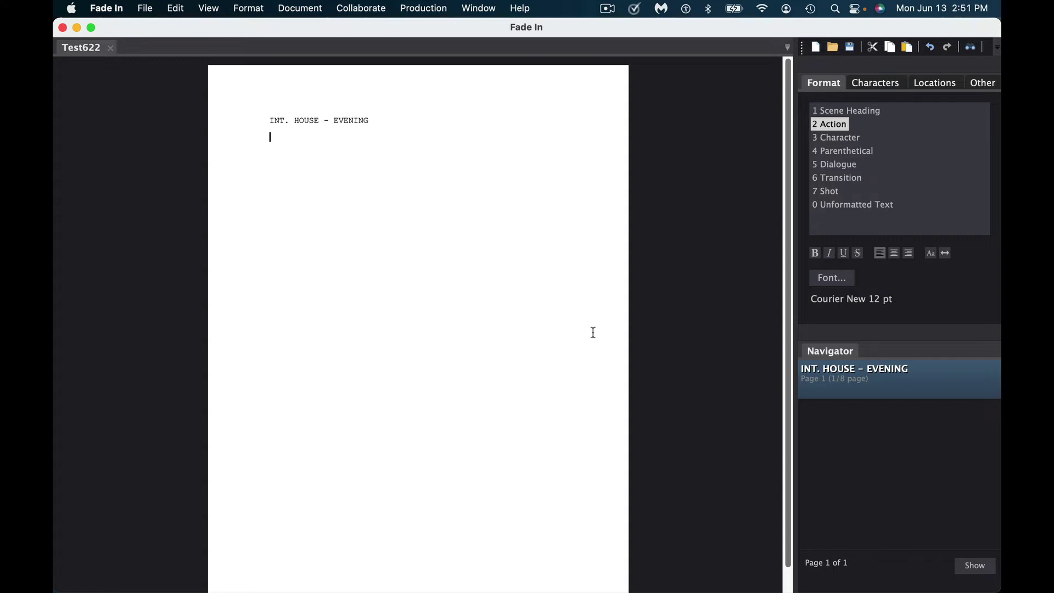
Write the action text "Wayne chuckles and waves as he speeds down the road." under the scene heading.
type("Wayne chuckles")
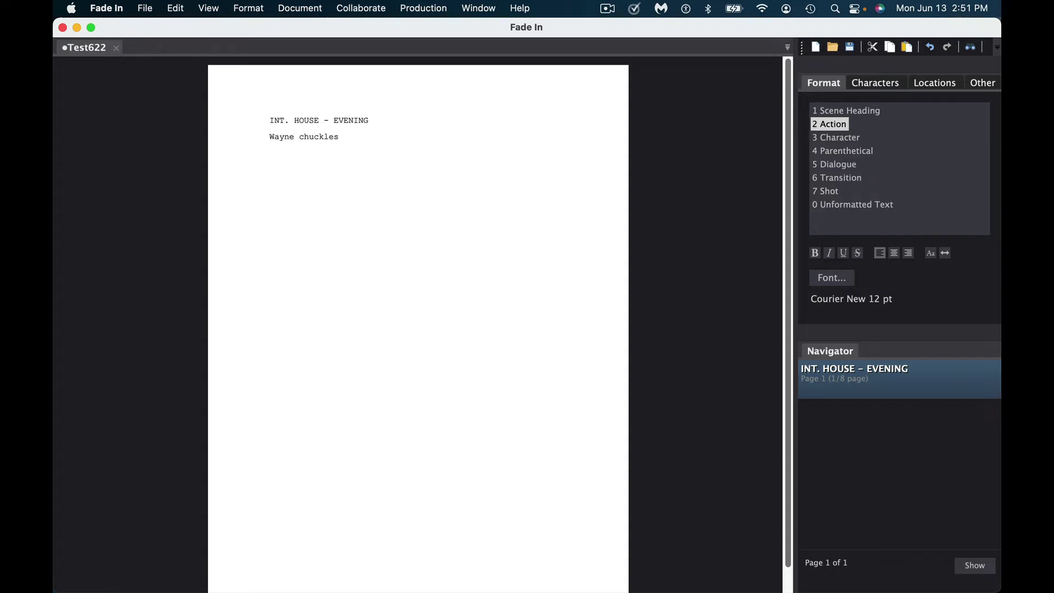
type(" and waves as he speeds down the road.  ")
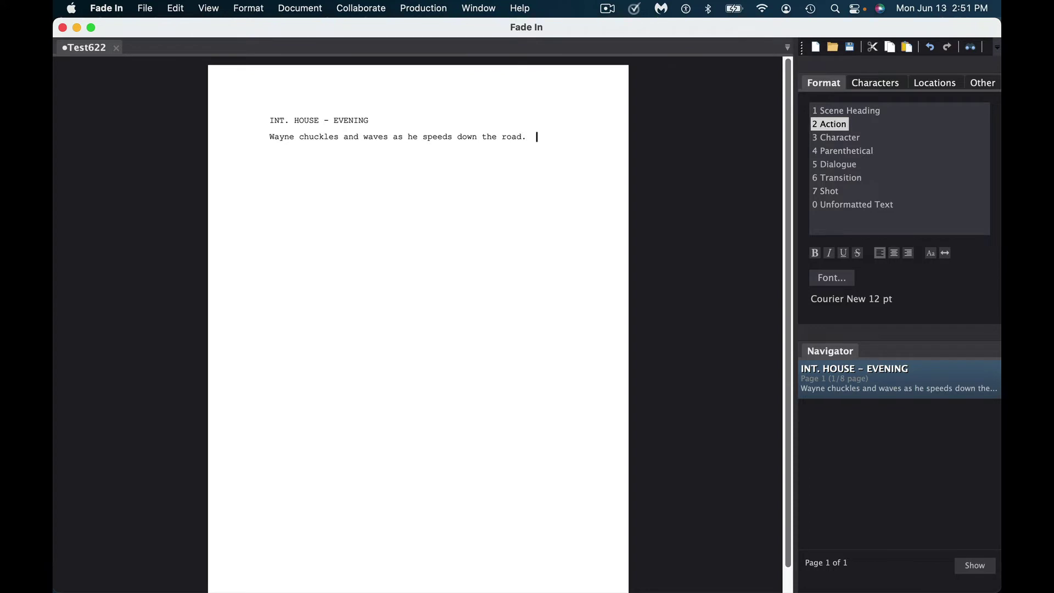
Continue the action paragraph with "Max shakes his head and walking back to the old police cruiser where his partner Shane is sitting.".
type("Max shakes his head and walking back")
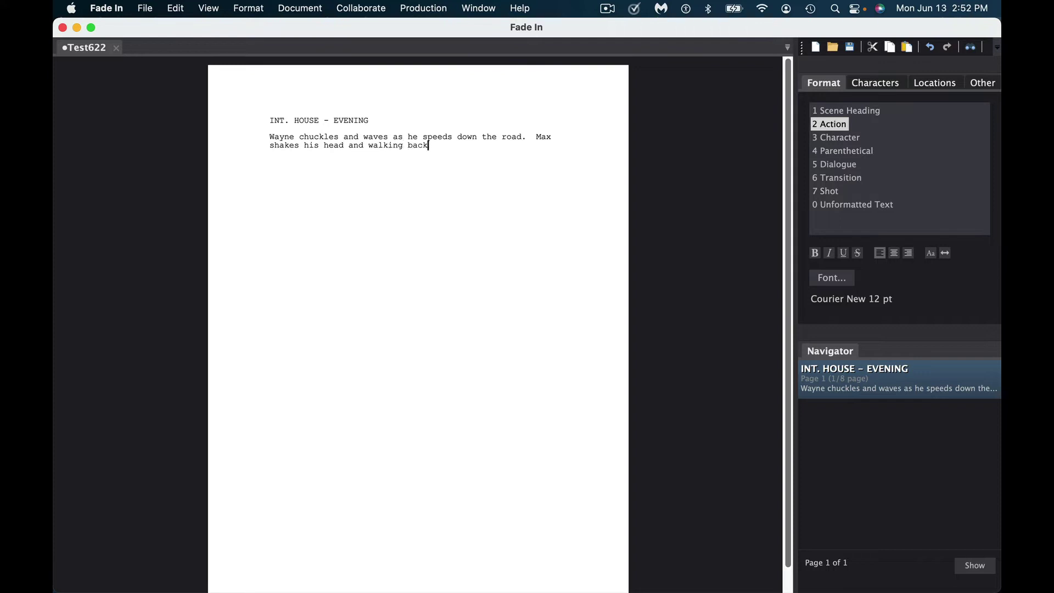
type(" to")
type("e old ")
type("police ")
type("cruiser")
type(" where ")
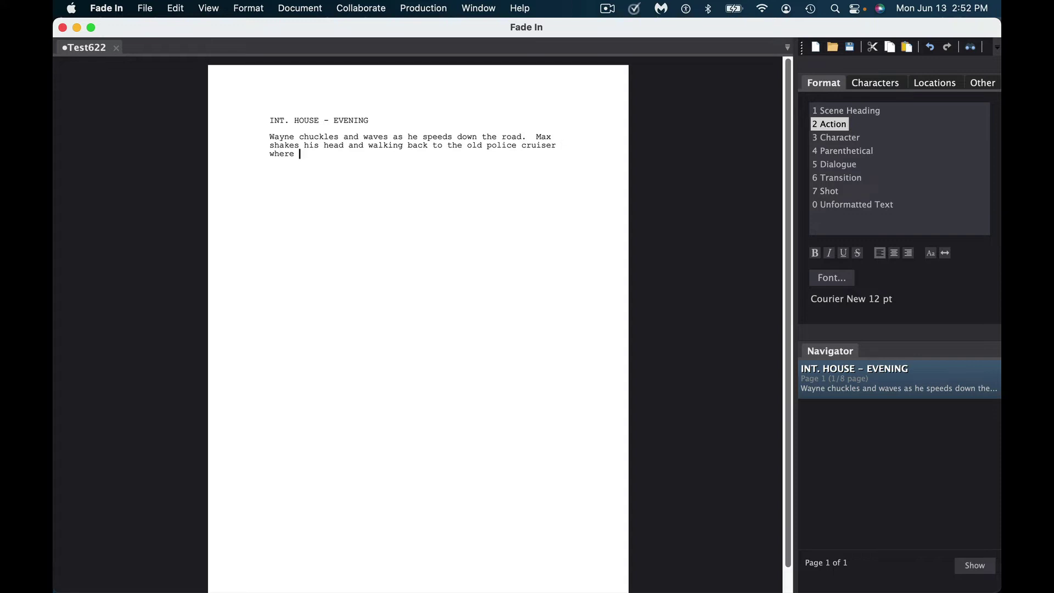
type("his partner Shane is sitting.")
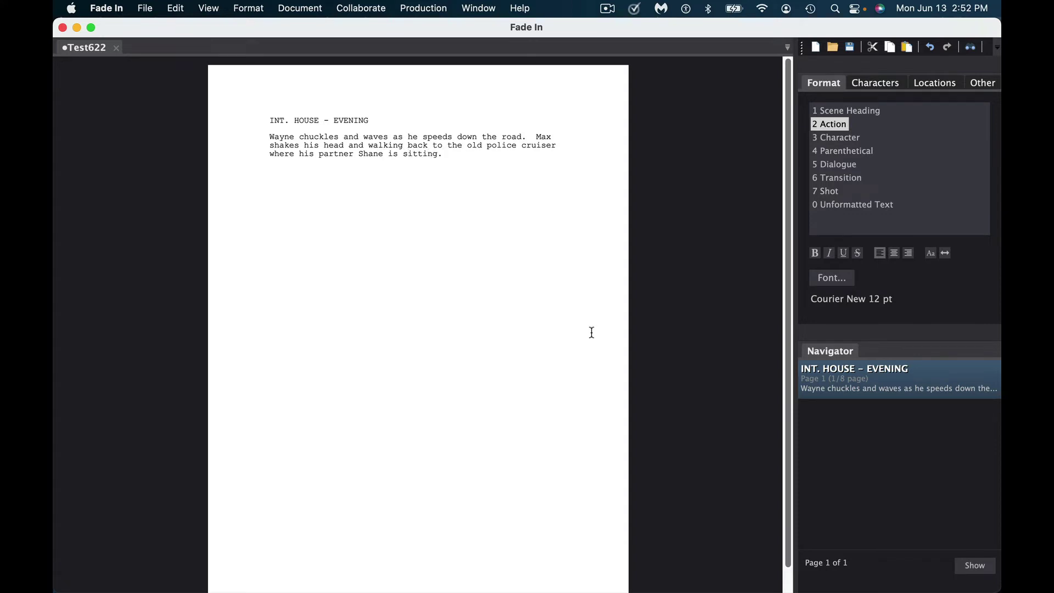
Add the character MAX below the action with the dialogue "Shane I don't know why I always let him go.".
key("Return")
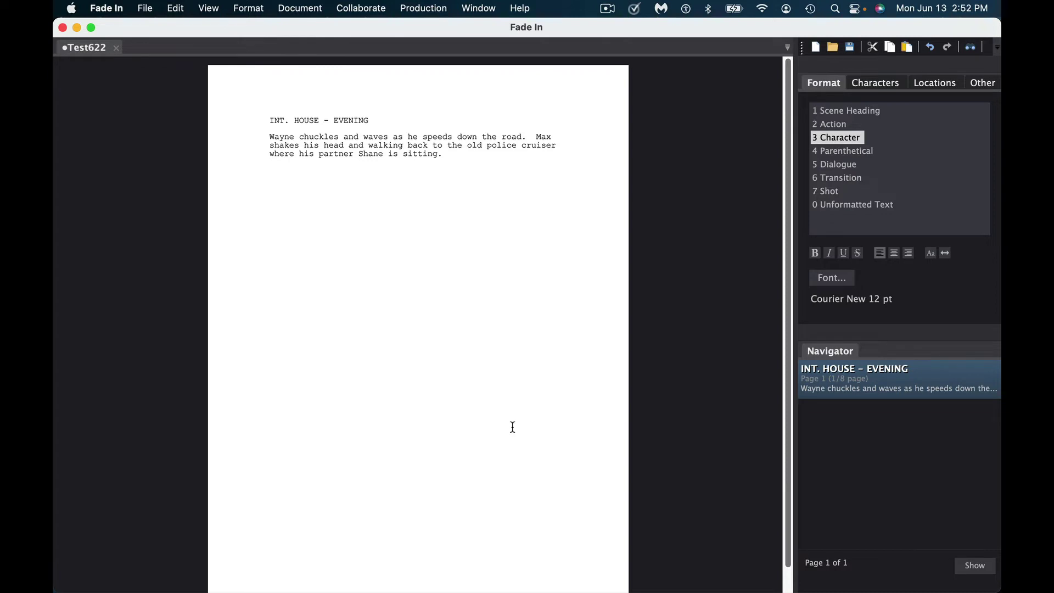
type("MAX")
key("Return")
type("Sh")
key("BackSpace")
key("BackSpace")
type("Shane I fon't know why I always let him go.")
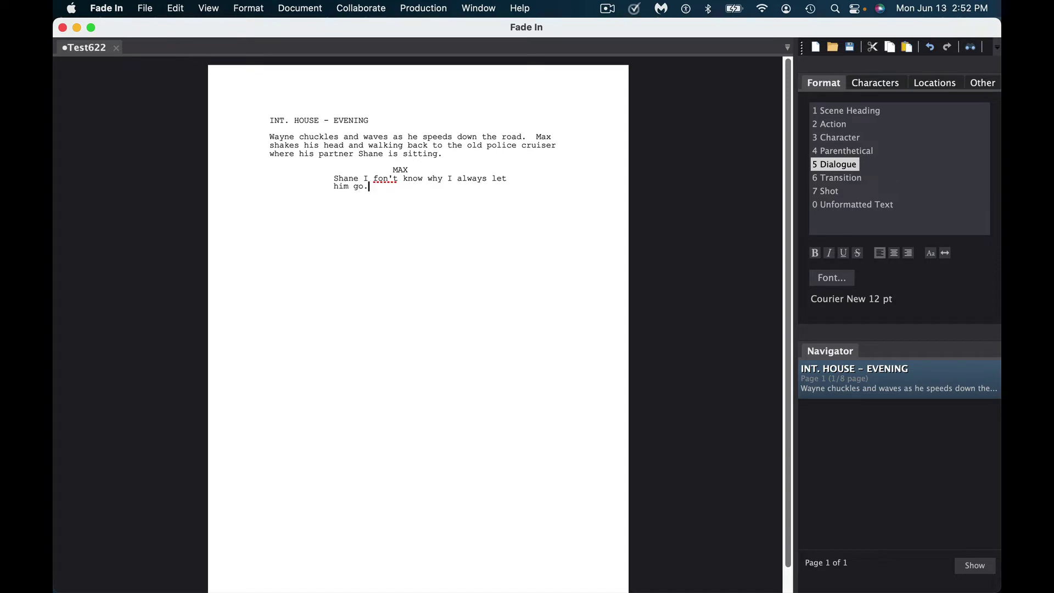
key("BackSpace")
type("d")
key("Return")
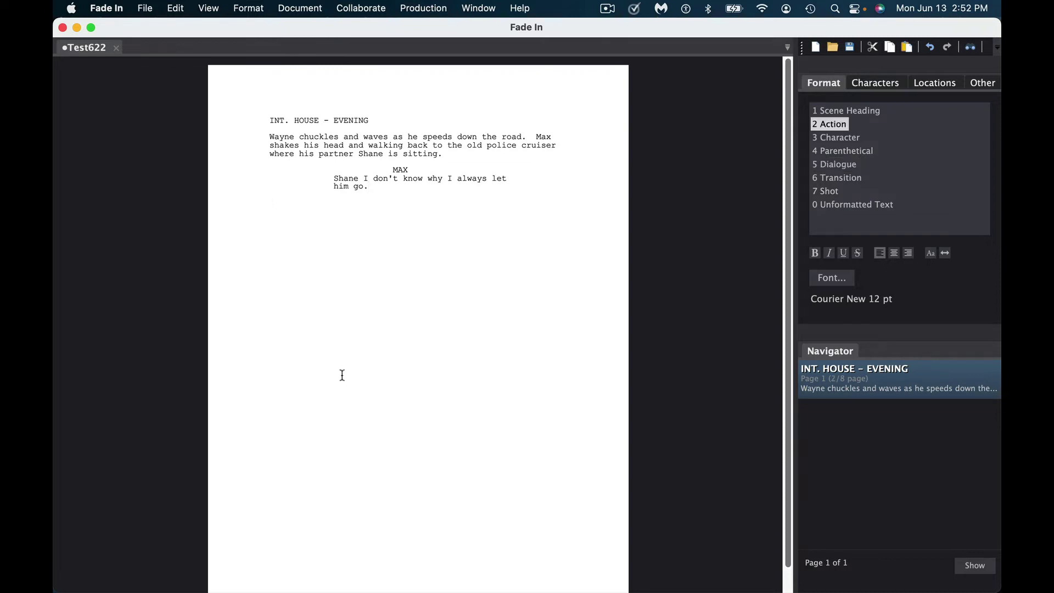
Add the character SHANE below Max's line with the dialogue "Because you are a softie.".
left_click(856, 140)
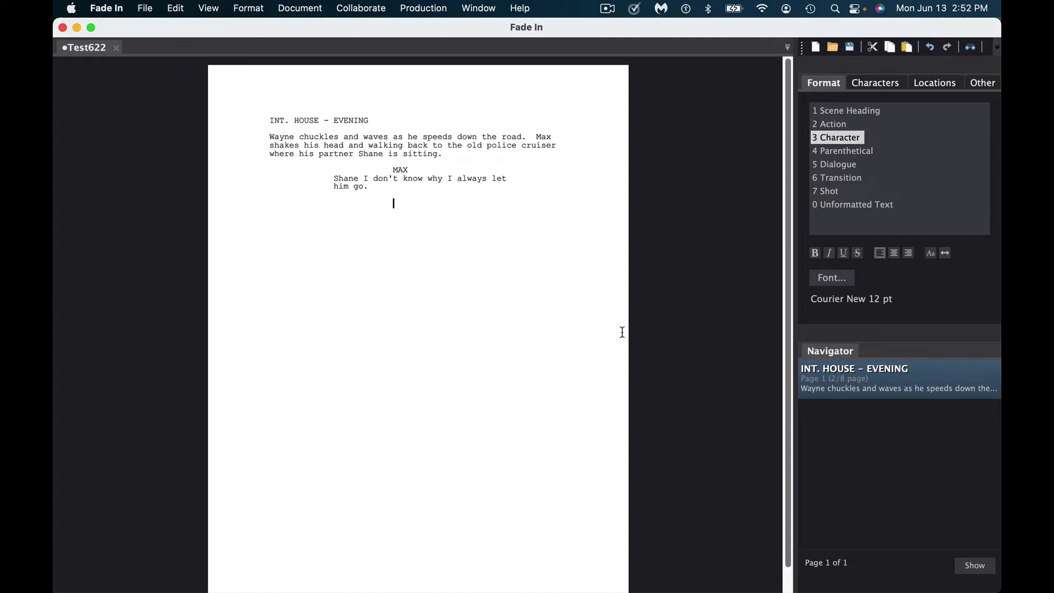
type("SHANE")
key("Return")
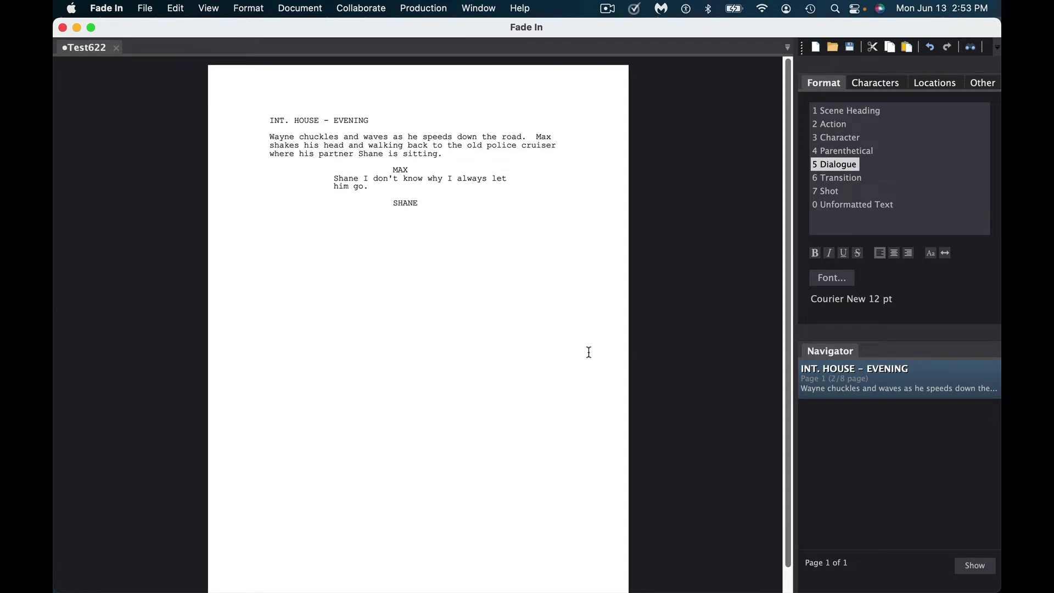
type("Because you are a softie.")
key("Return")
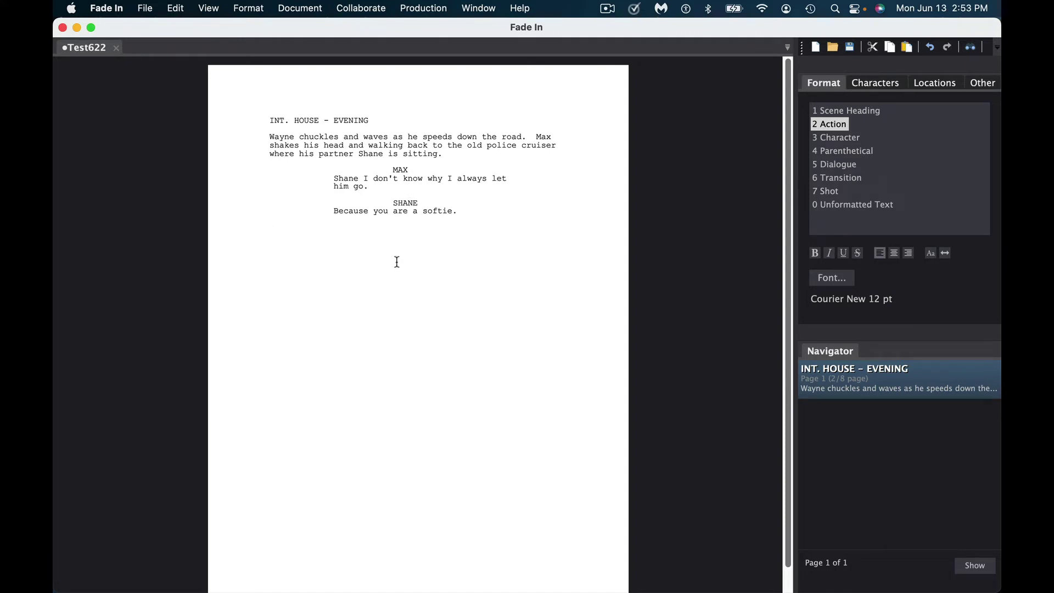
Try the character name suggestions for M and S on a new Character line below Shane's dialogue.
left_click(843, 138)
type("M")
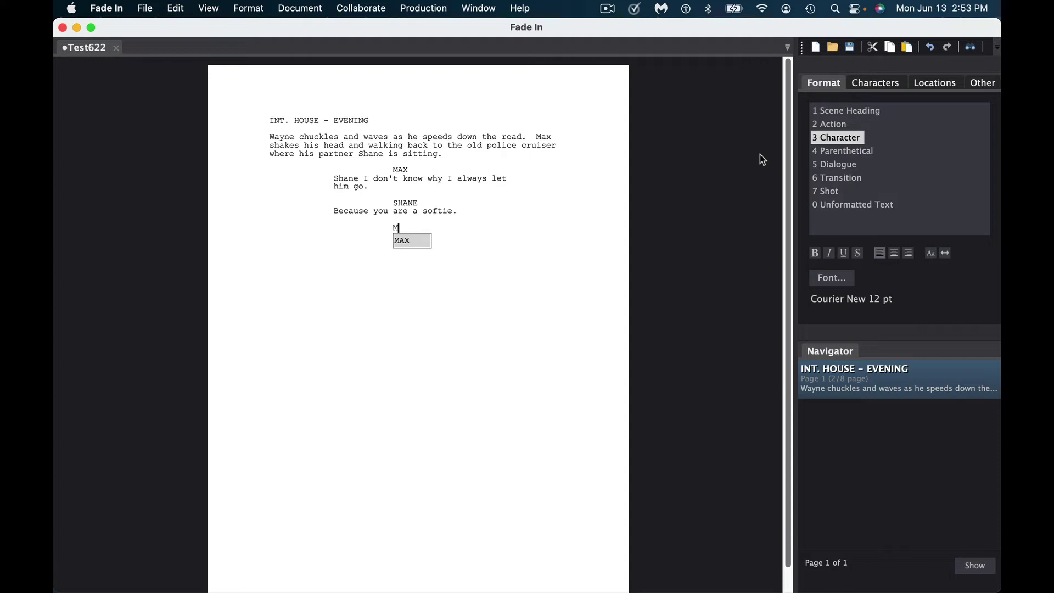
key("BackSpace")
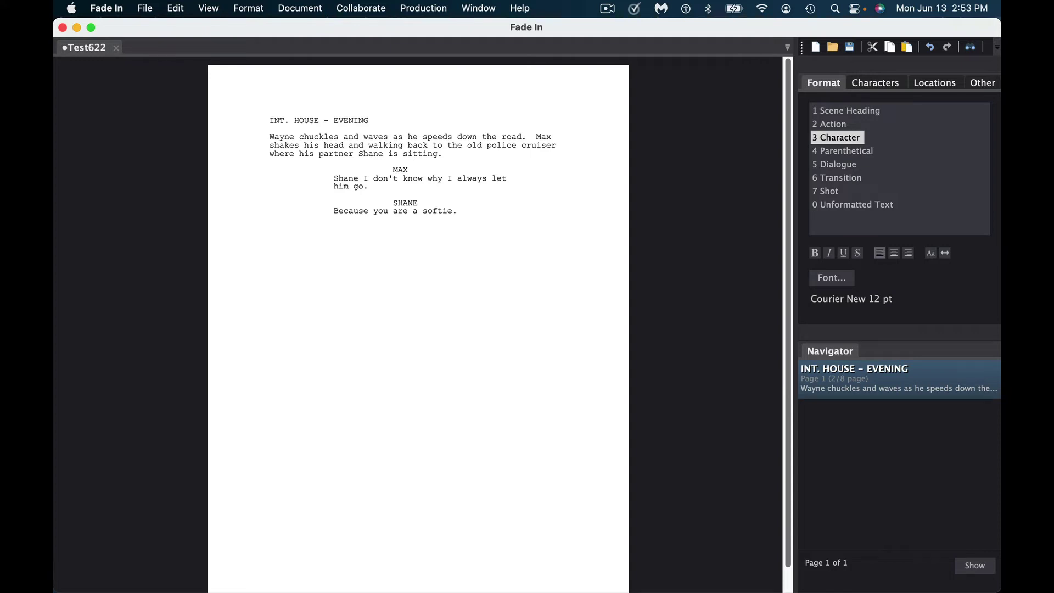
type("S")
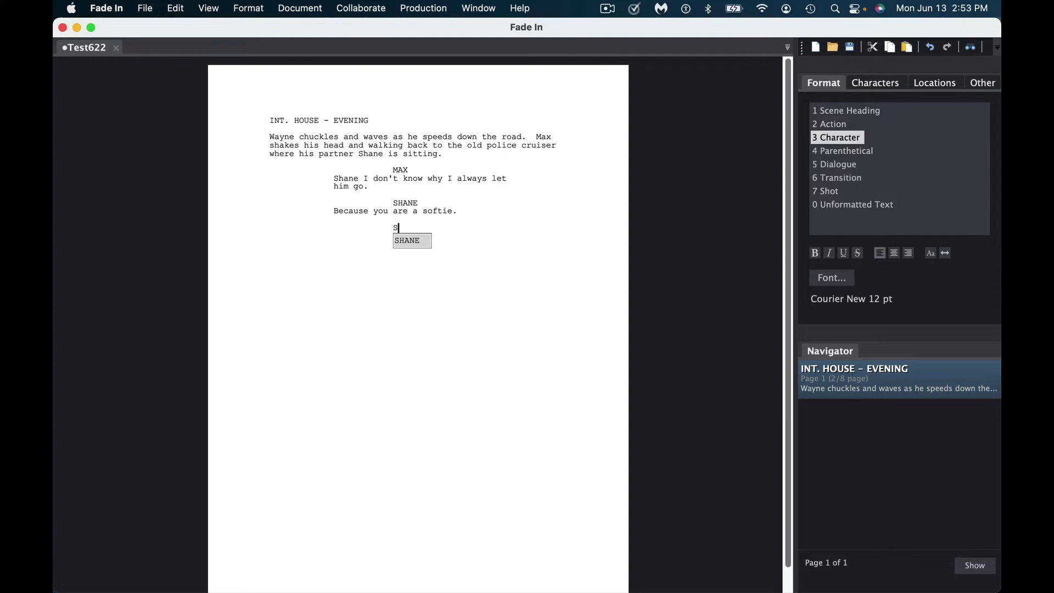
key("BackSpace")
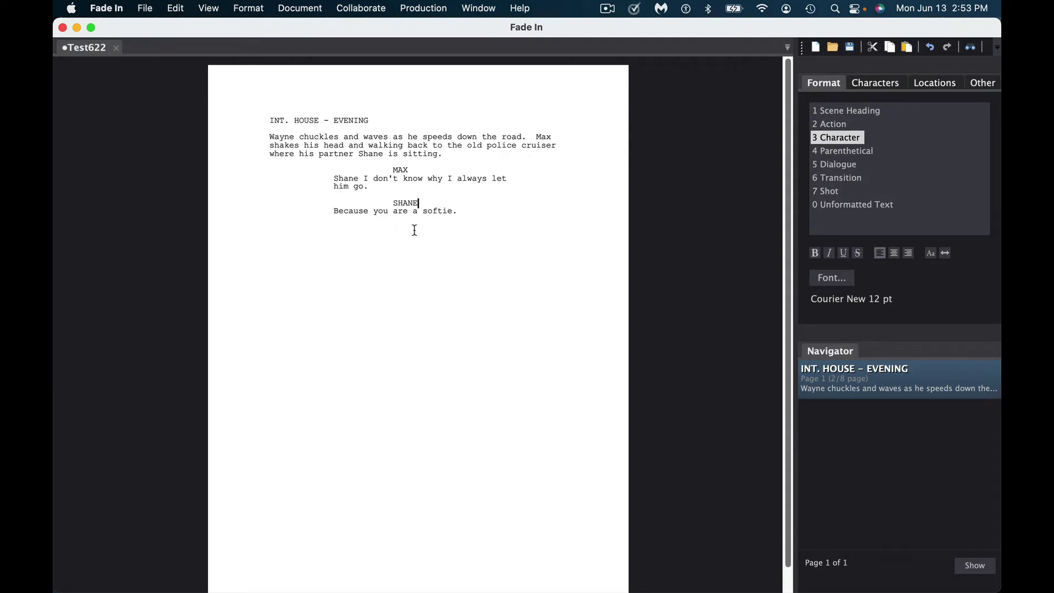
Insert the parenthetical "crying" between the SHANE character name and the dialogue.
key("Return")
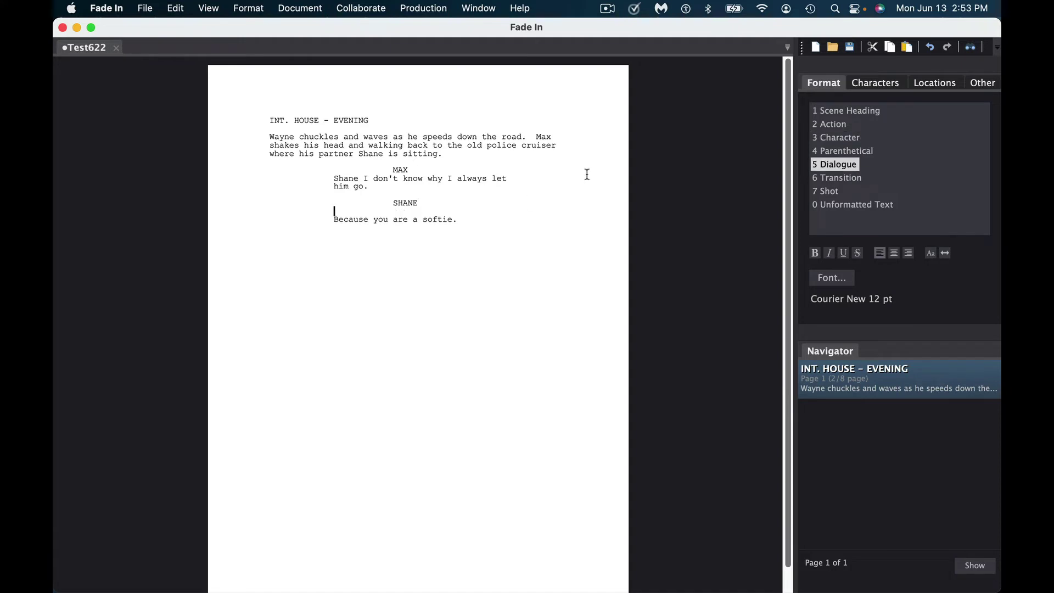
left_click(834, 152)
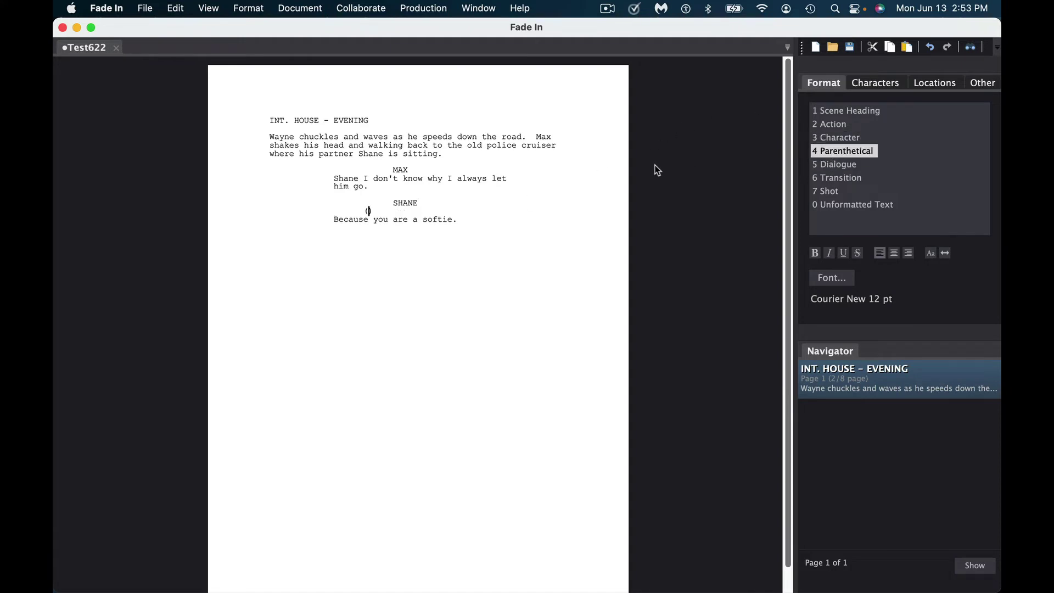
type("softly")
key("BackSpace")
key("BackSpace")
key("BackSpace")
key("BackSpace")
key("BackSpace")
key("BackSpace")
type("whist")
key("BackSpace")
type("pers")
key("BackSpace")
key("BackSpace")
key("BackSpace")
key("BackSpace")
key("BackSpace")
key("BackSpace")
key("BackSpace")
key("BackSpace")
type("crying")
Try dual dialogue on the selected Max and Shane speeches and turn it off again.
left_click_drag(391, 167, 473, 222)
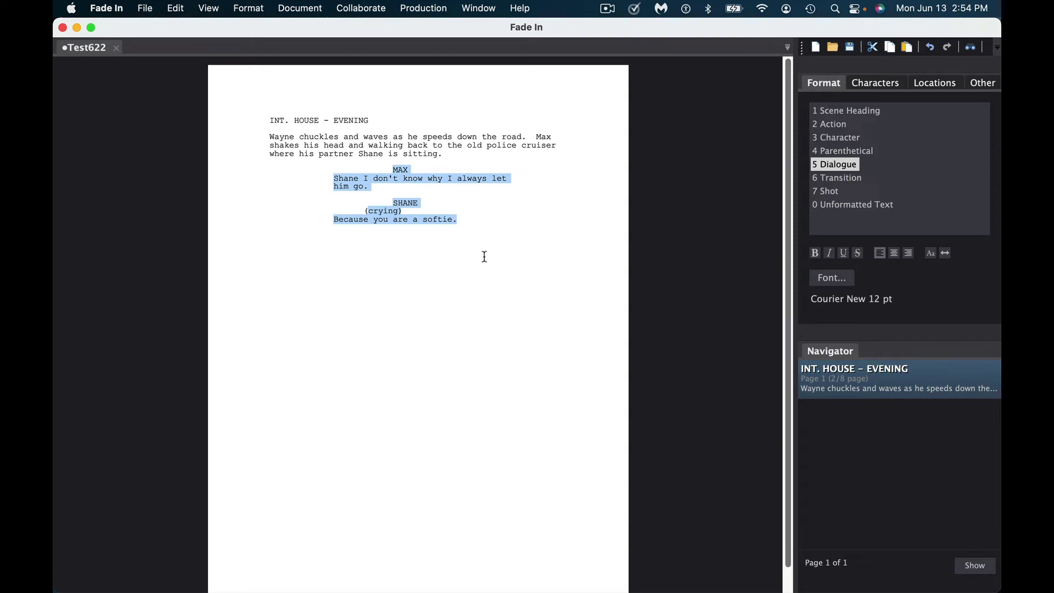
left_click(249, 7)
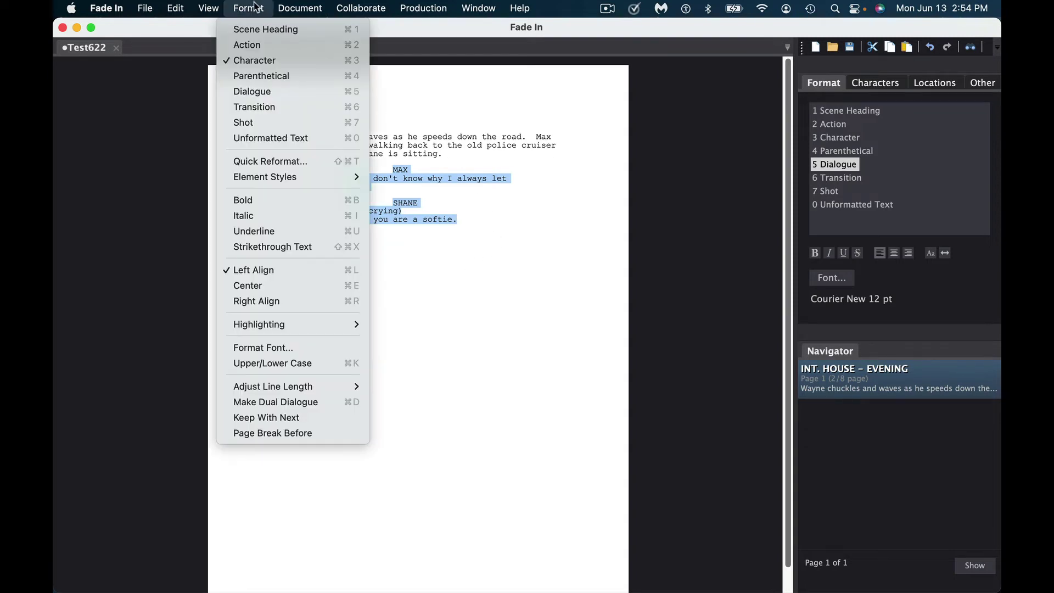
left_click(270, 402)
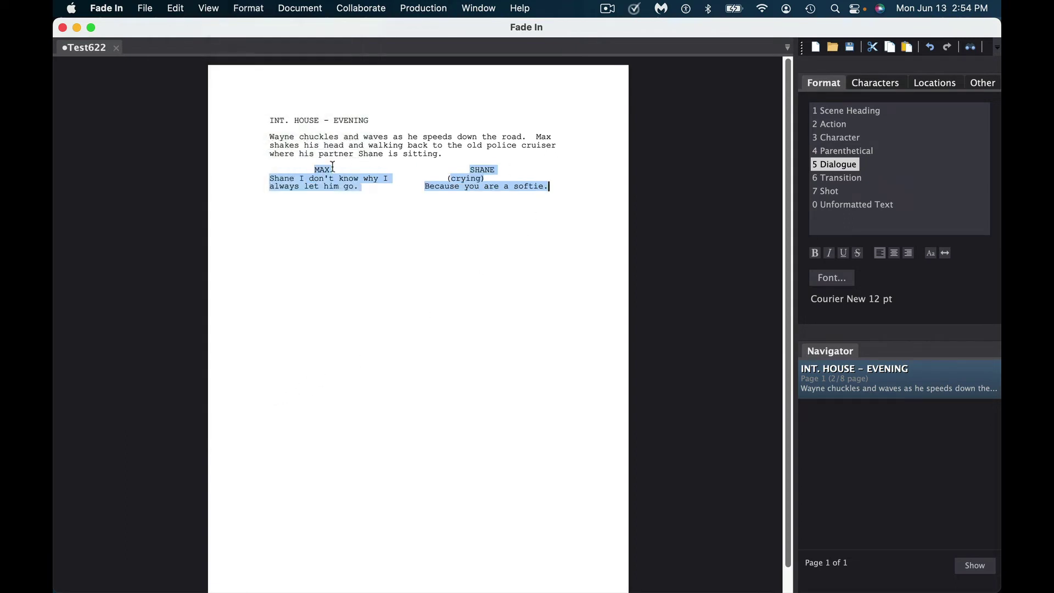
left_click(247, 8)
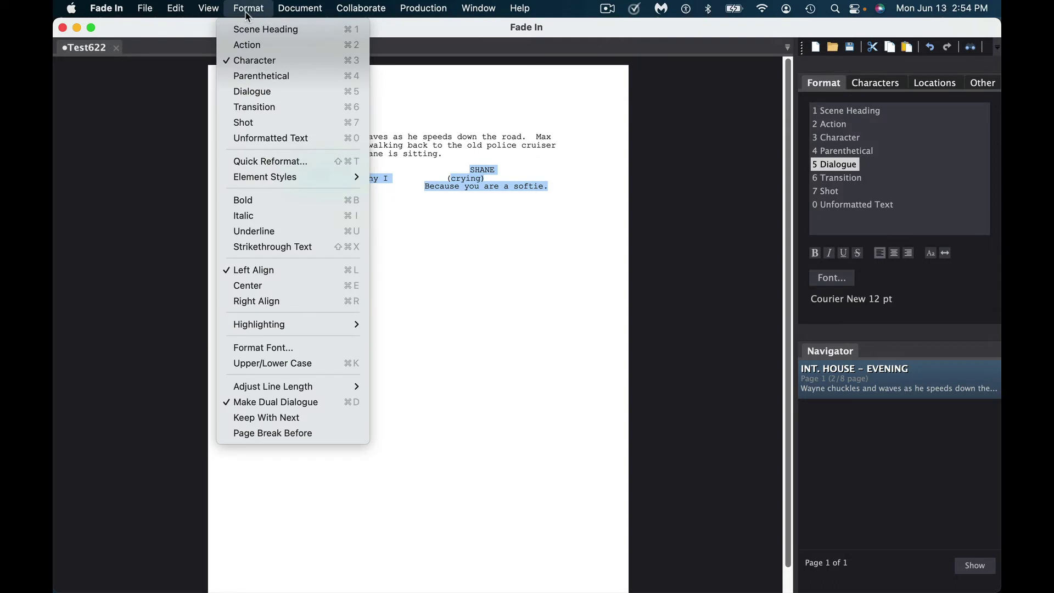
left_click(294, 401)
Start a new line below Shane's dialogue and switch to the minimal full-screen view.
left_click(463, 310)
key("Return")
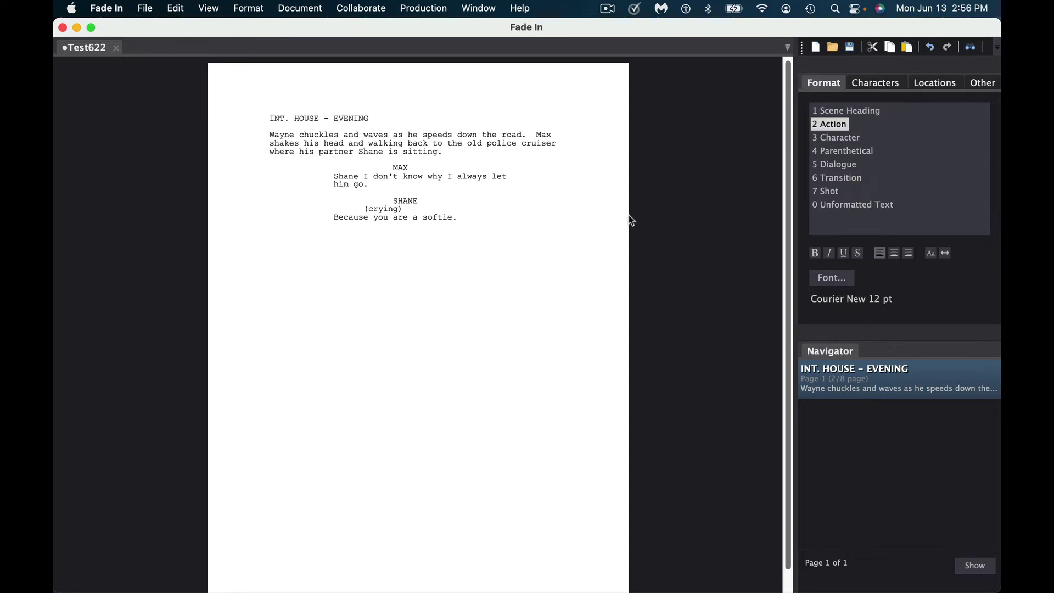
left_click(214, 9)
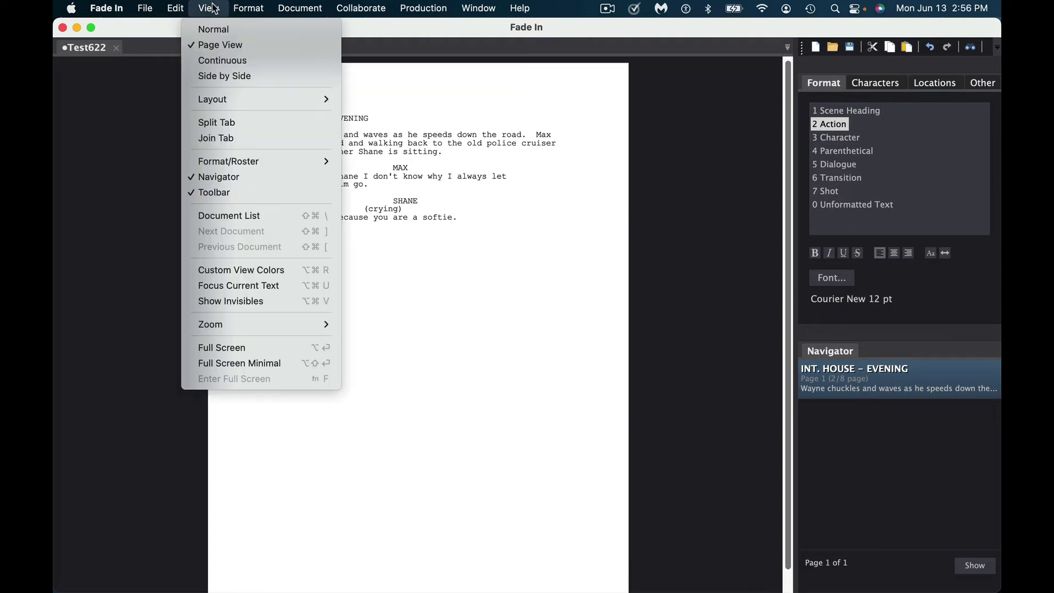
left_click(245, 364)
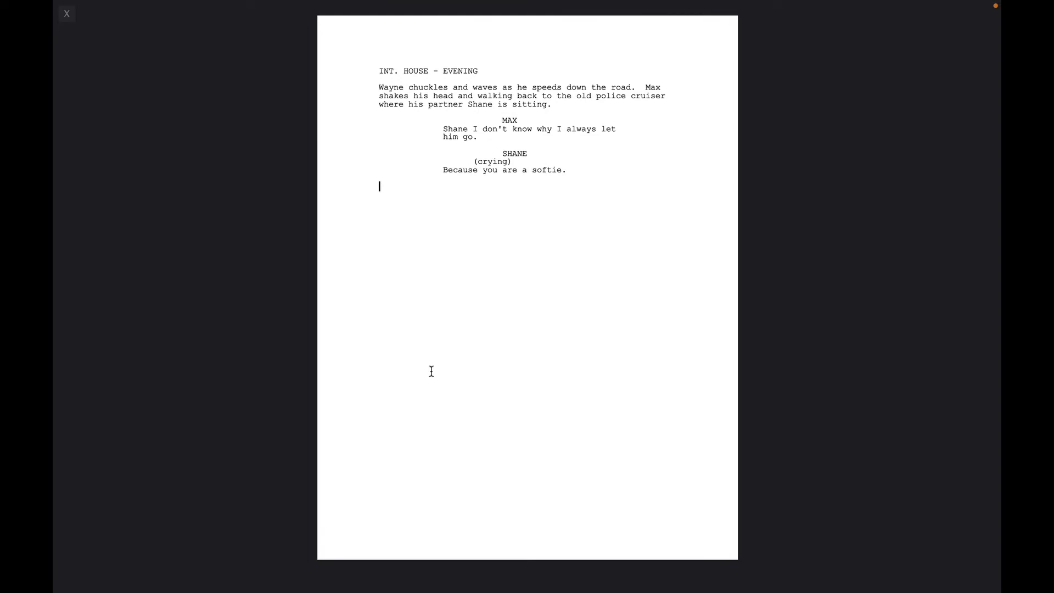
Make the empty line below Shane's dialogue a Scene Heading reading "EXT. FORREST - MORNING".
type("E")
key("BackSpace")
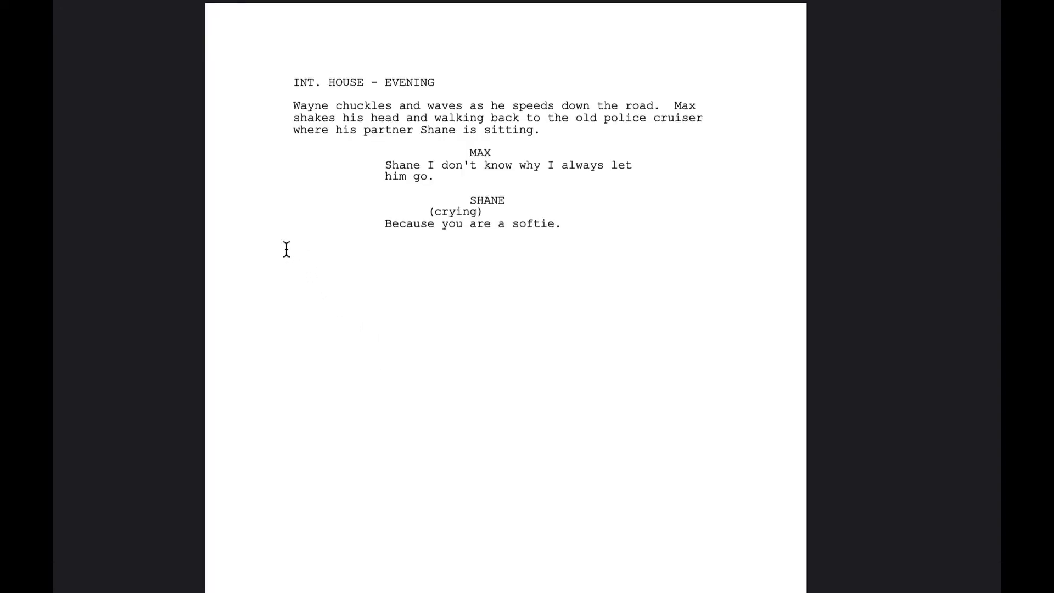
right_click(296, 250)
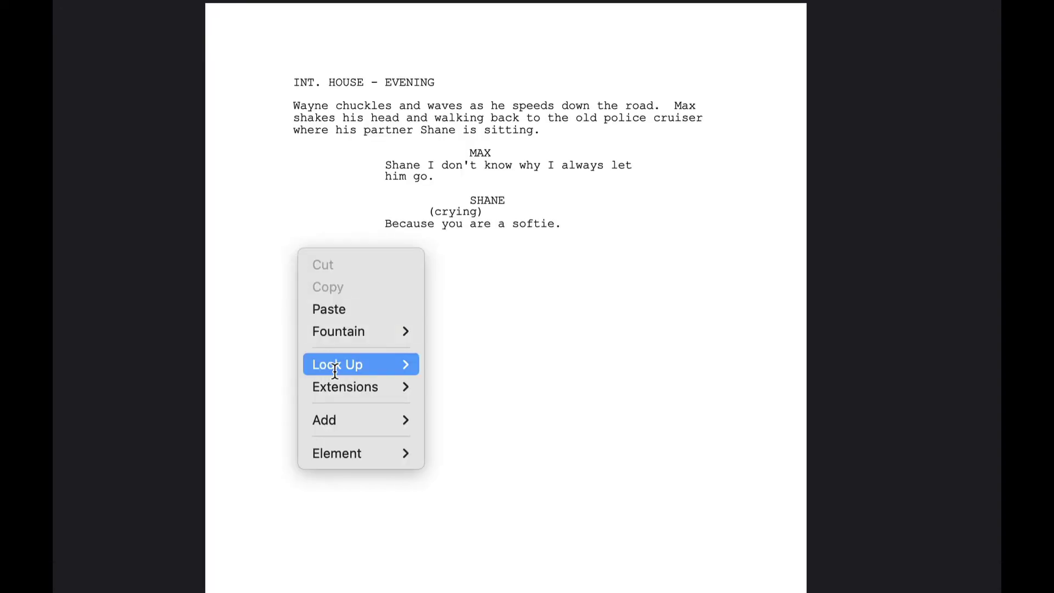
mouse_move(358, 454)
left_click(439, 453)
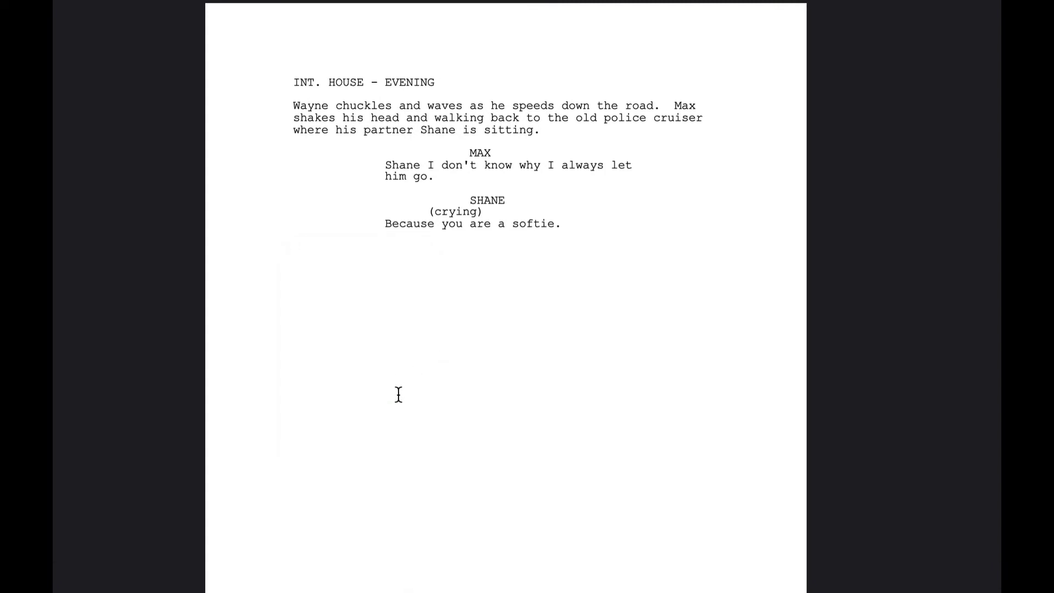
type("E")
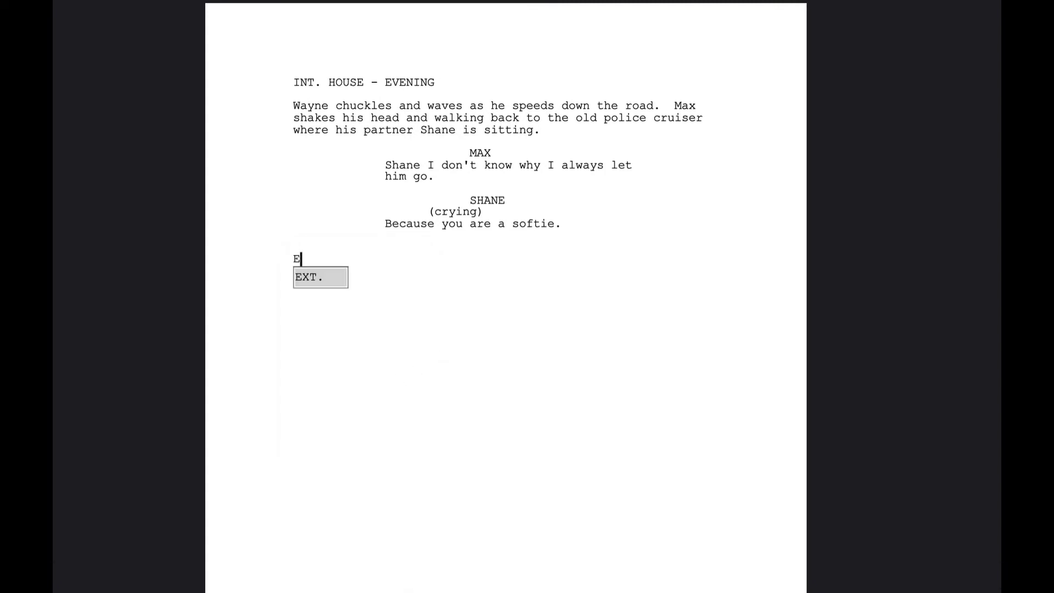
key("Return")
type("FORRE")
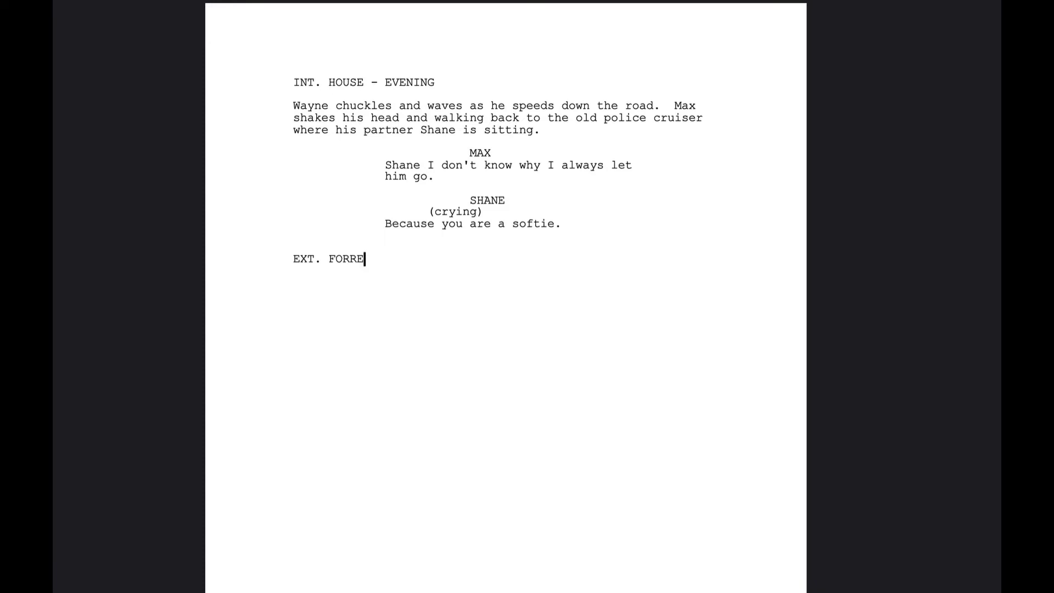
type("ST - MORN")
key("Return")
key("Return")
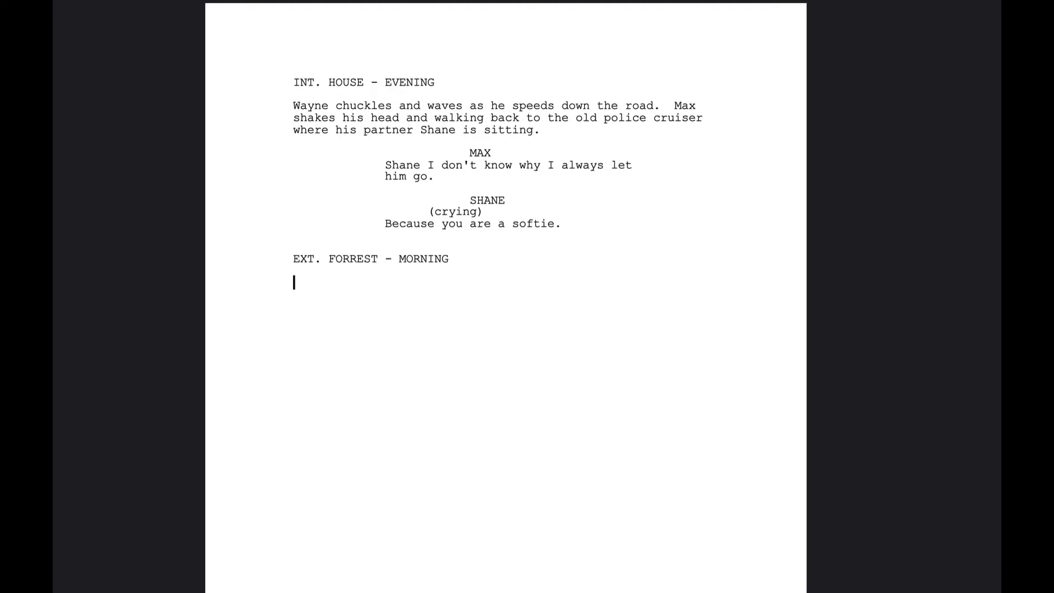
Add the action line "Shane and Max go running." below the forest scene heading.
type("Shane and Max go r")
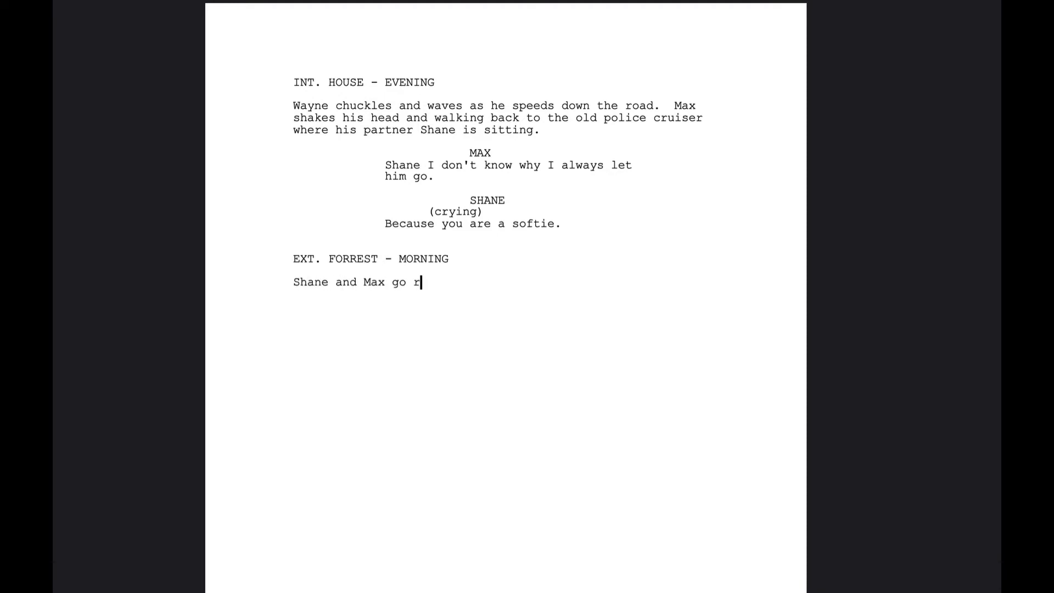
type("unning.")
key("Return")
Add the character MAX below the running action line with the dialogue "How are you doing today.".
right_click(299, 305)
mouse_move(362, 508)
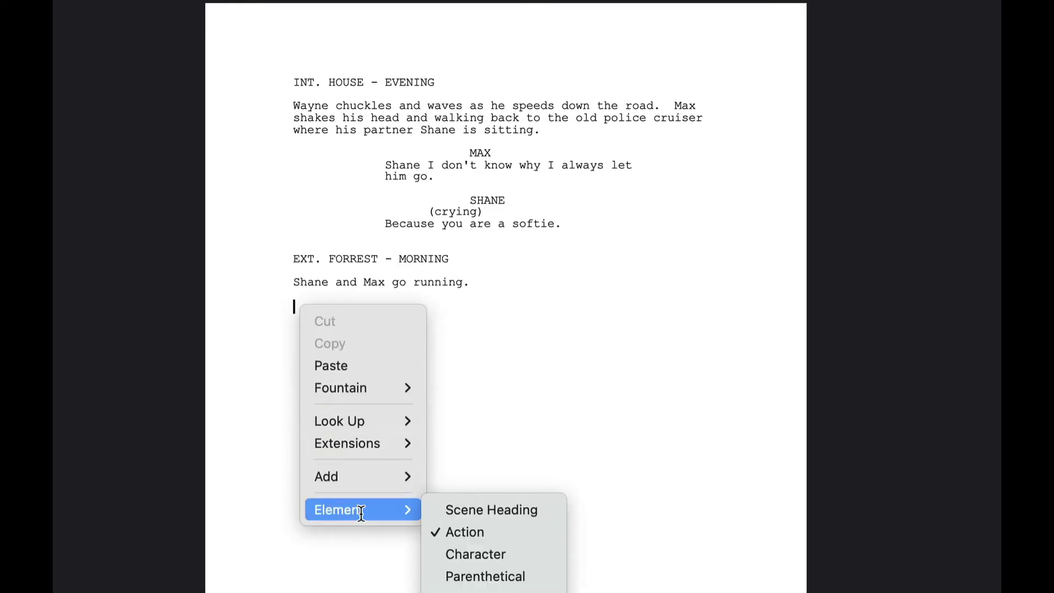
left_click(484, 553)
type("M")
key("Return")
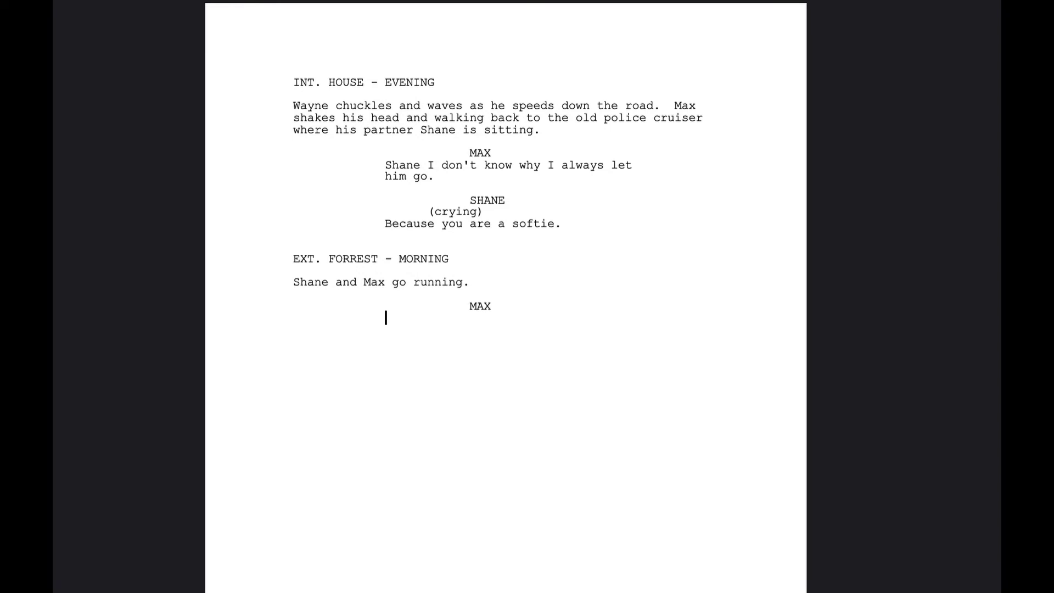
type("How are oyu doing ")
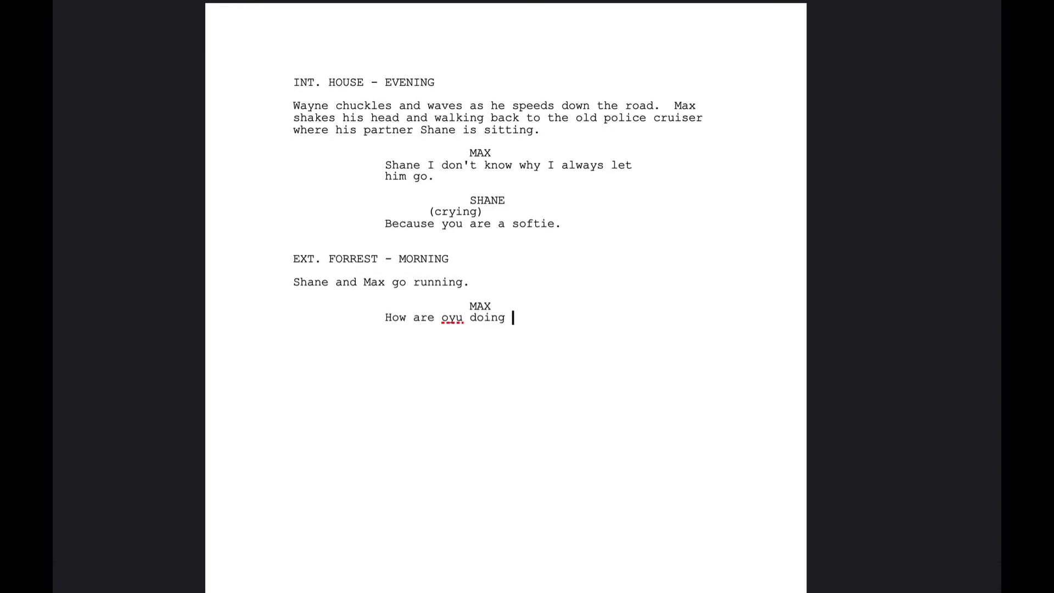
type("today.")
key("Left")
key("Left")
key("Left")
key("Left")
key("Left")
key("Left")
key("Left")
key("Left")
key("Left")
key("Left")
key("Left")
key("Left")
key("BackSpace")
key("BackSpace")
key("BackSpace")
key("BackSpace")
type("you")
key("End")
Add the character SHANE below Max's question with the dialogue "I am doing fine".
key("Return")
key("Tab")
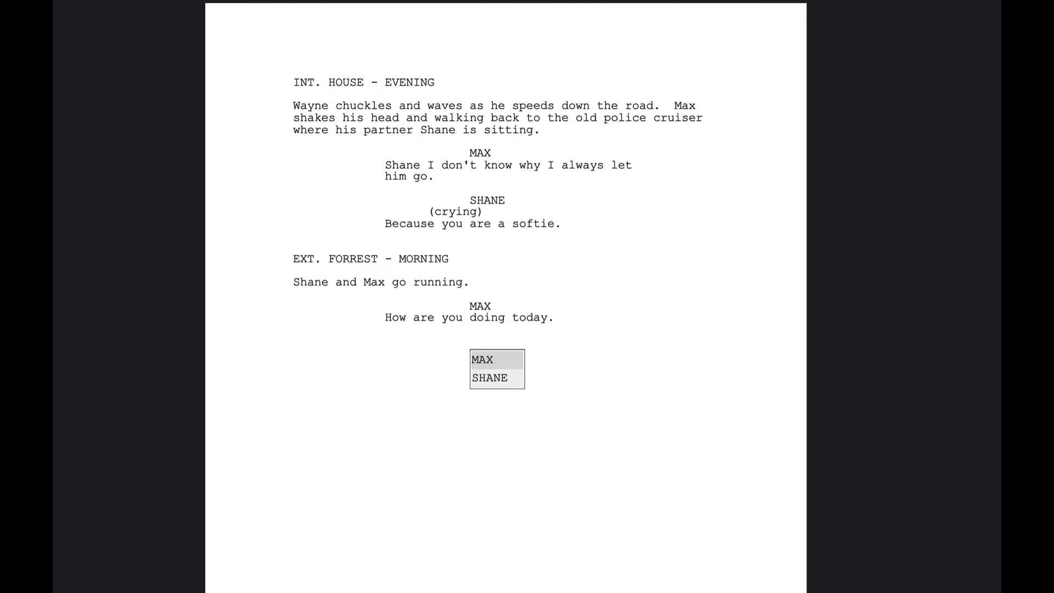
key("Down")
key("Return")
type("I am doing fine")
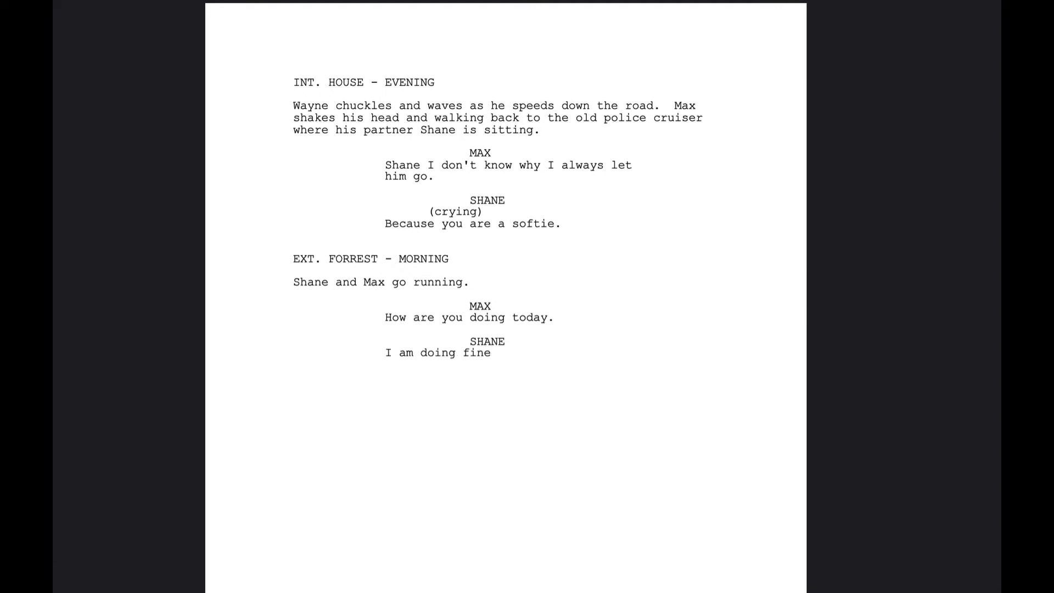
key("Return")
right_click(318, 386)
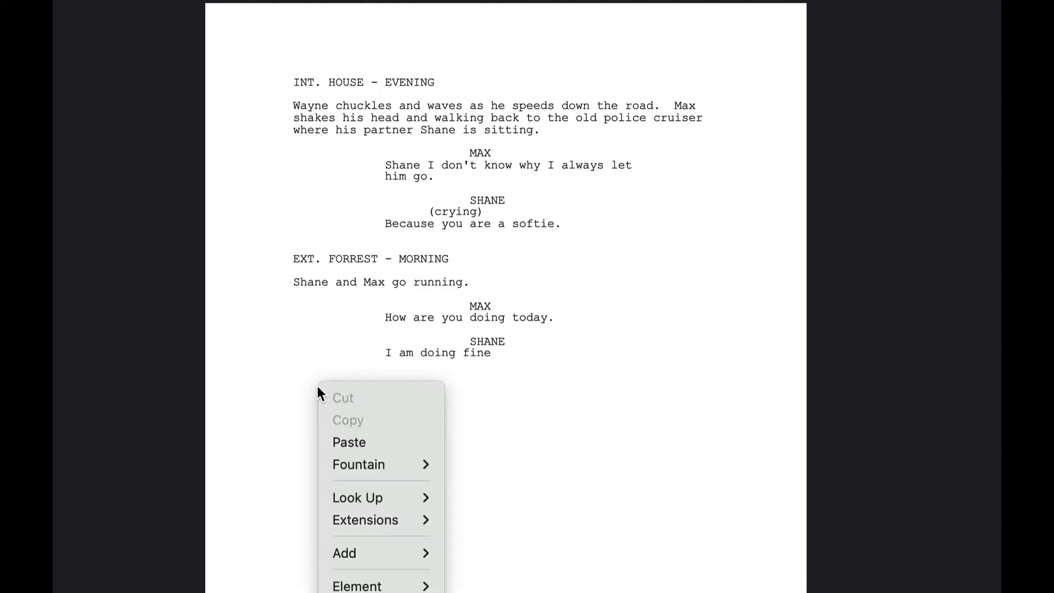
mouse_move(384, 584)
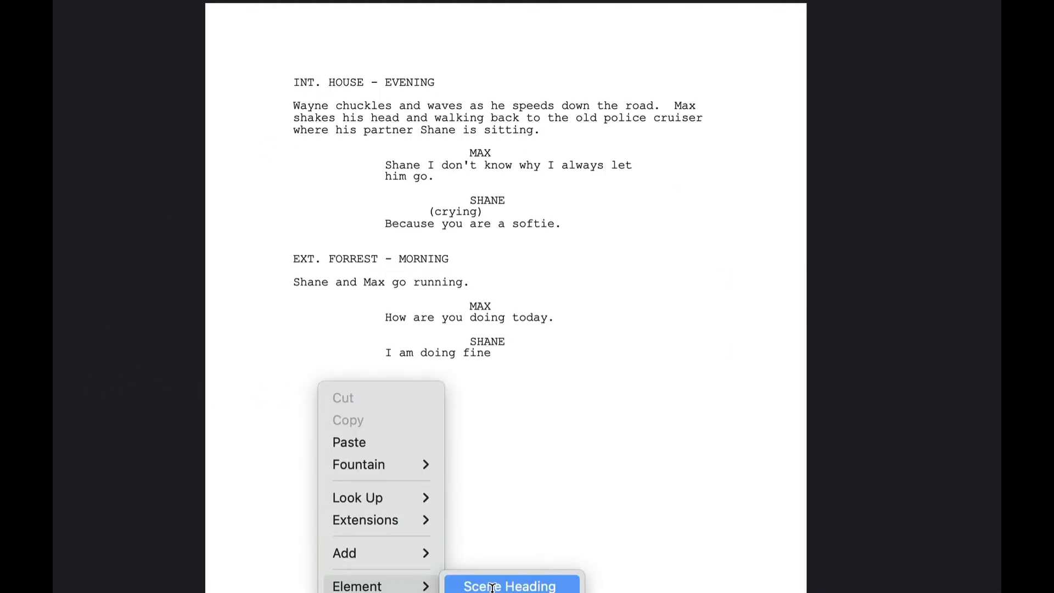
left_click(694, 379)
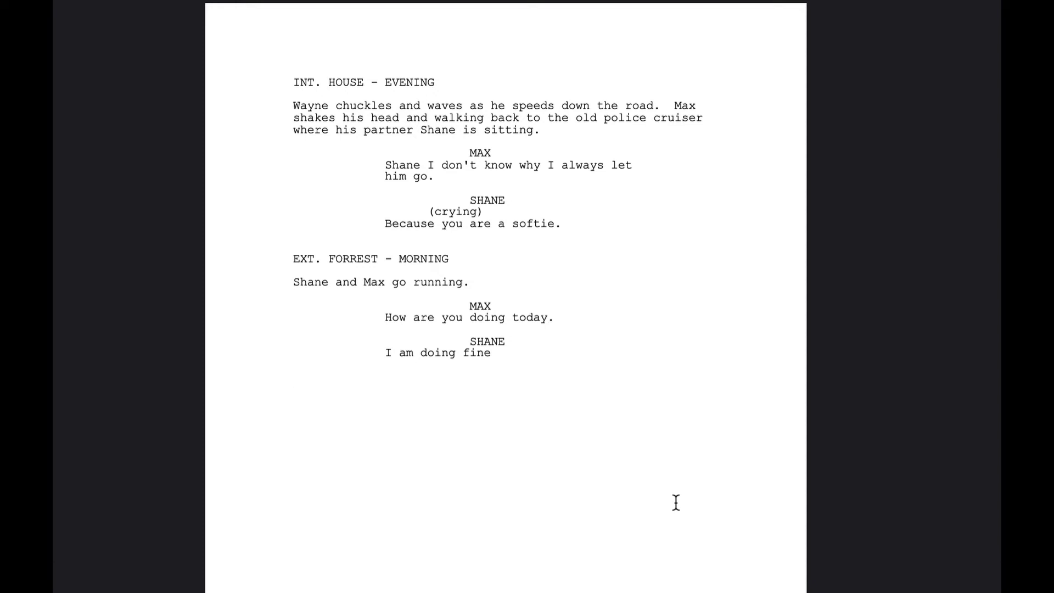
Turn off the minimal full-screen view.
key("ctrl+shift+p")
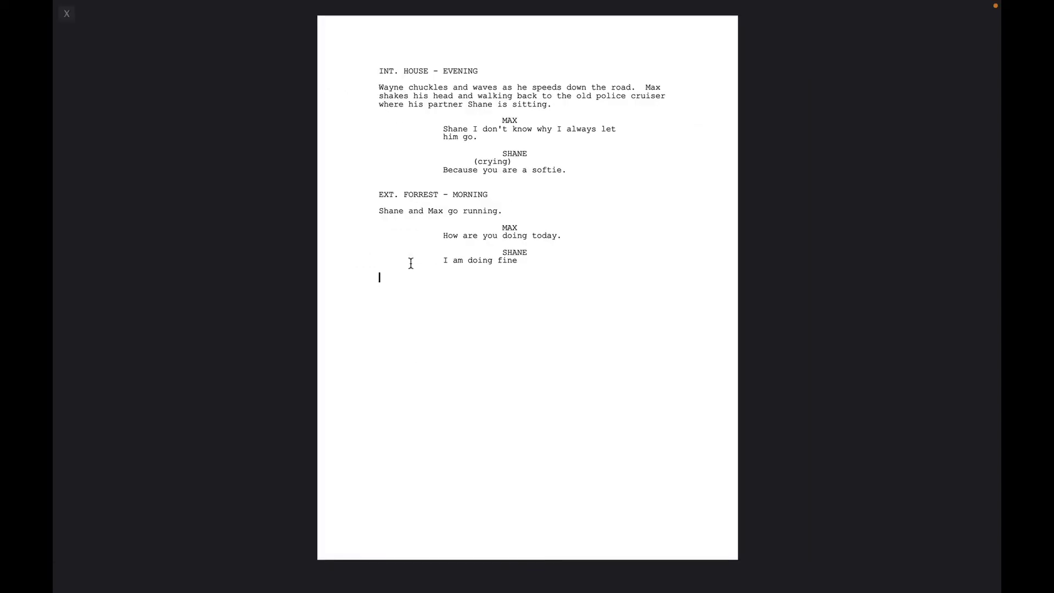
mouse_move(140, 5)
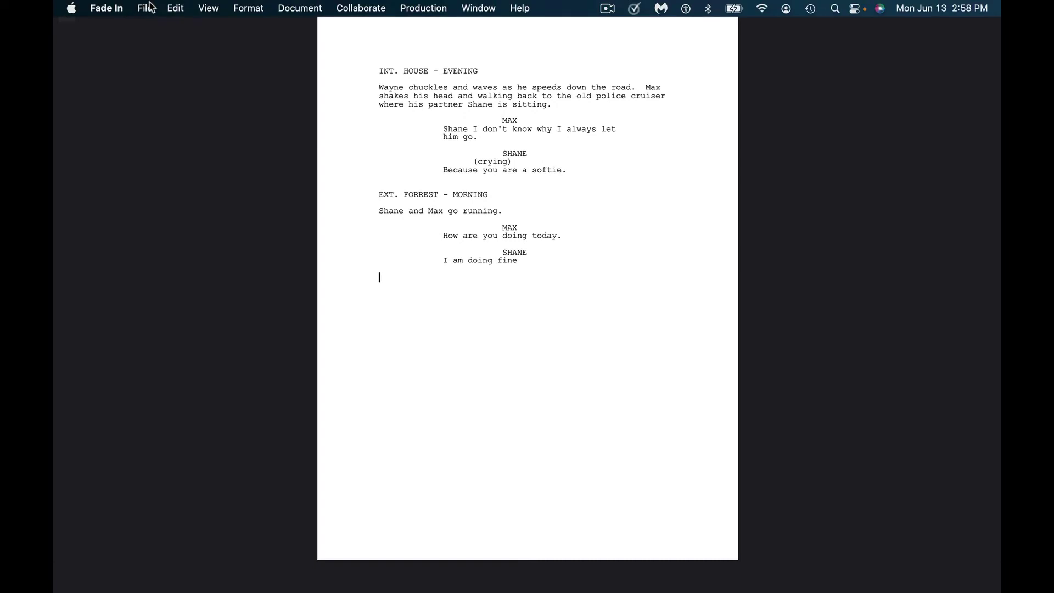
left_click(206, 8)
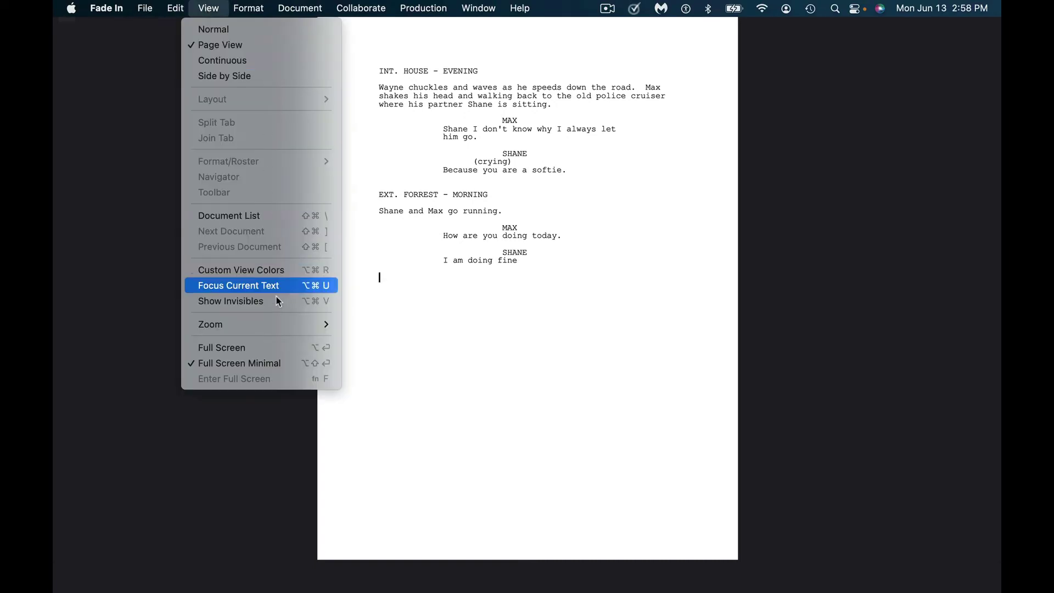
left_click(271, 364)
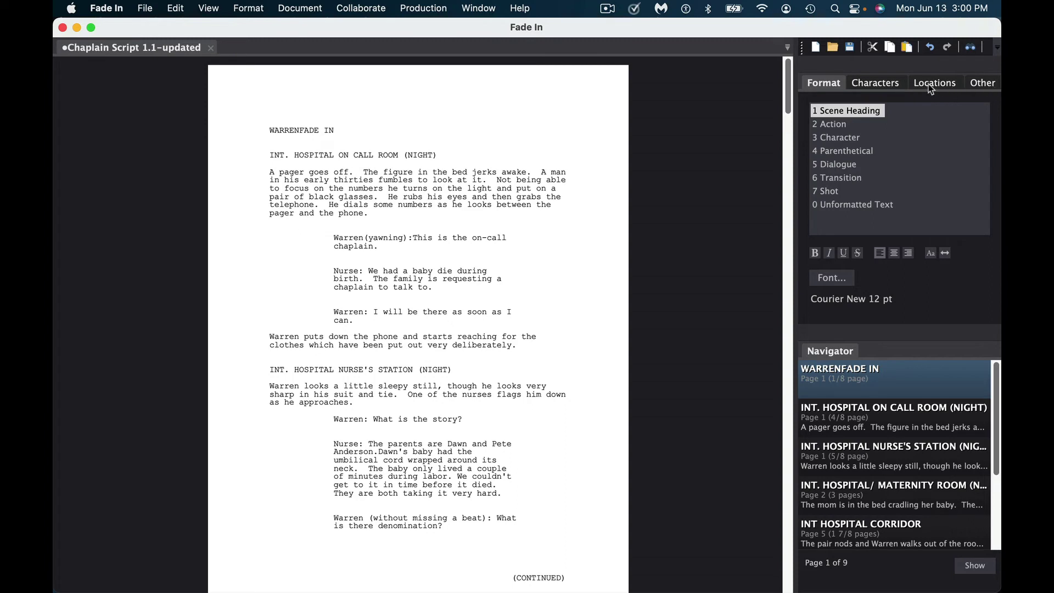
Review the character and location lists of the Chaplain Script 1.1-updated document.
left_click(886, 83)
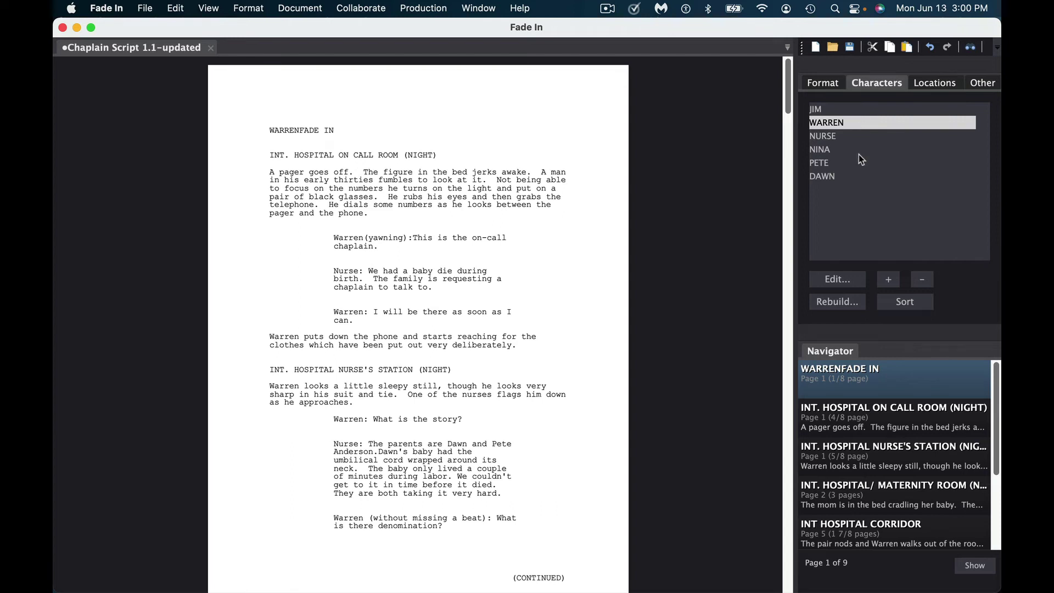
left_click(939, 85)
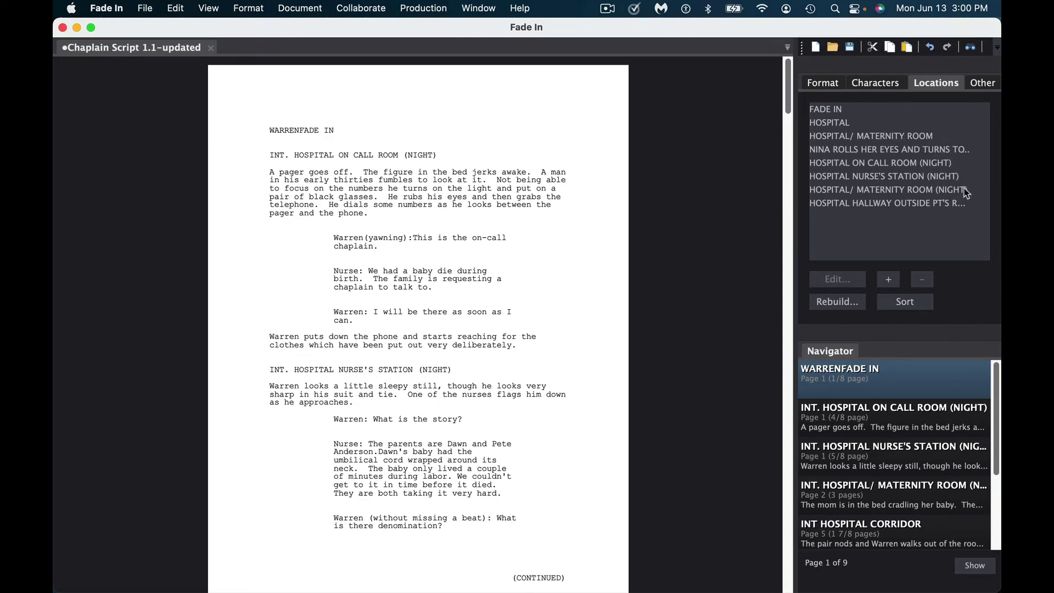
scroll(999, 538, "down", 5)
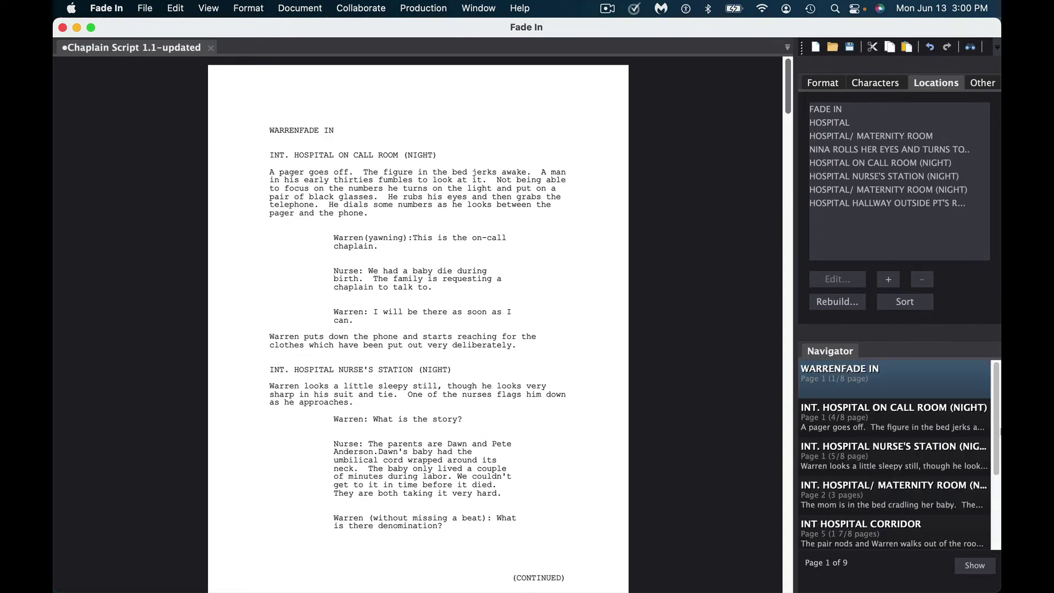
Show the script as index cards and swap the order of the Nurse's Station and Maternity Room scenes.
left_click(289, 9)
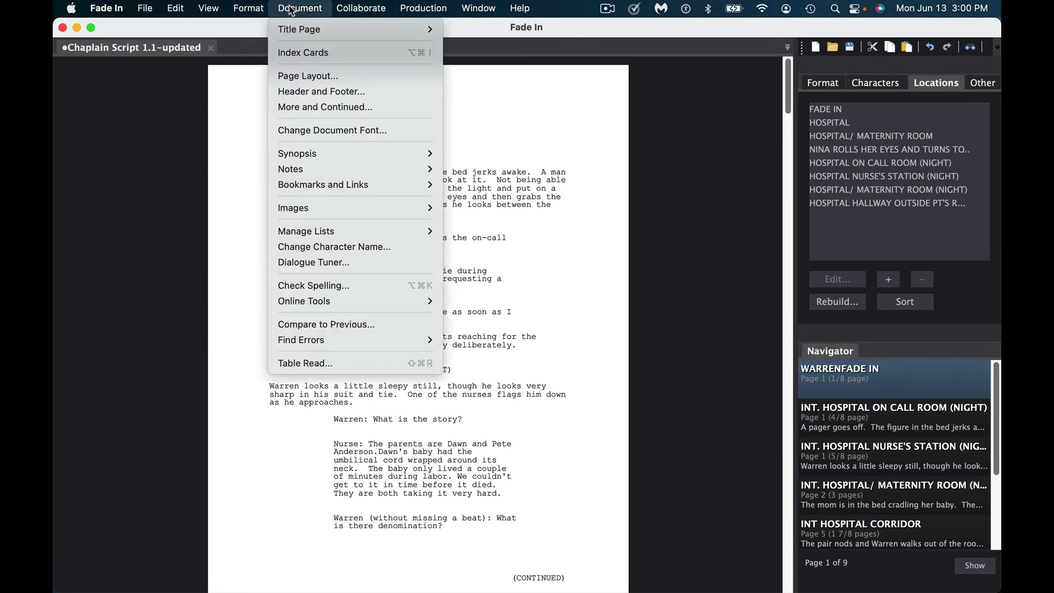
left_click(330, 55)
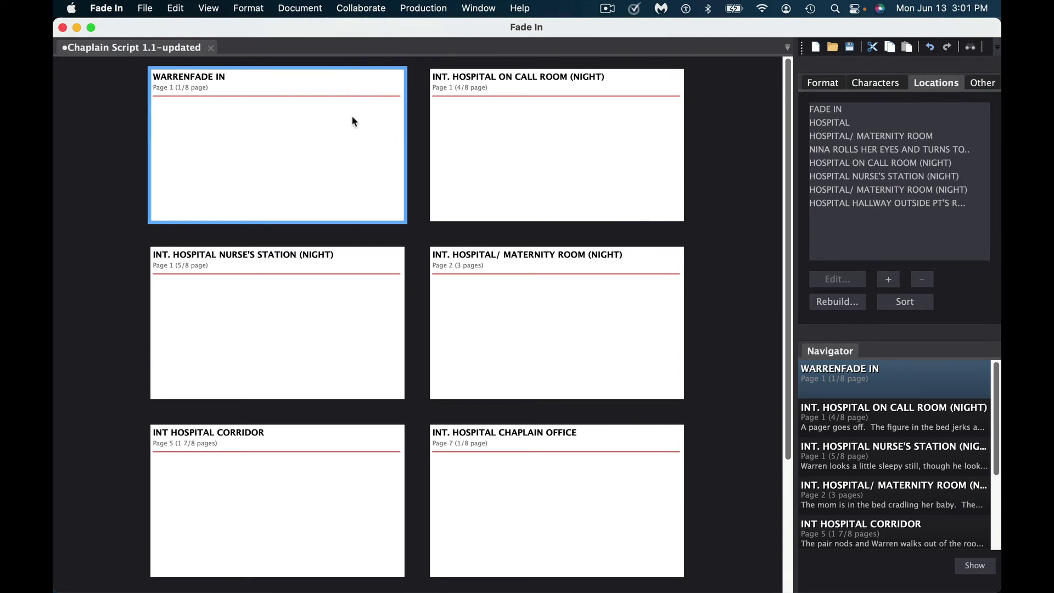
left_click(480, 128)
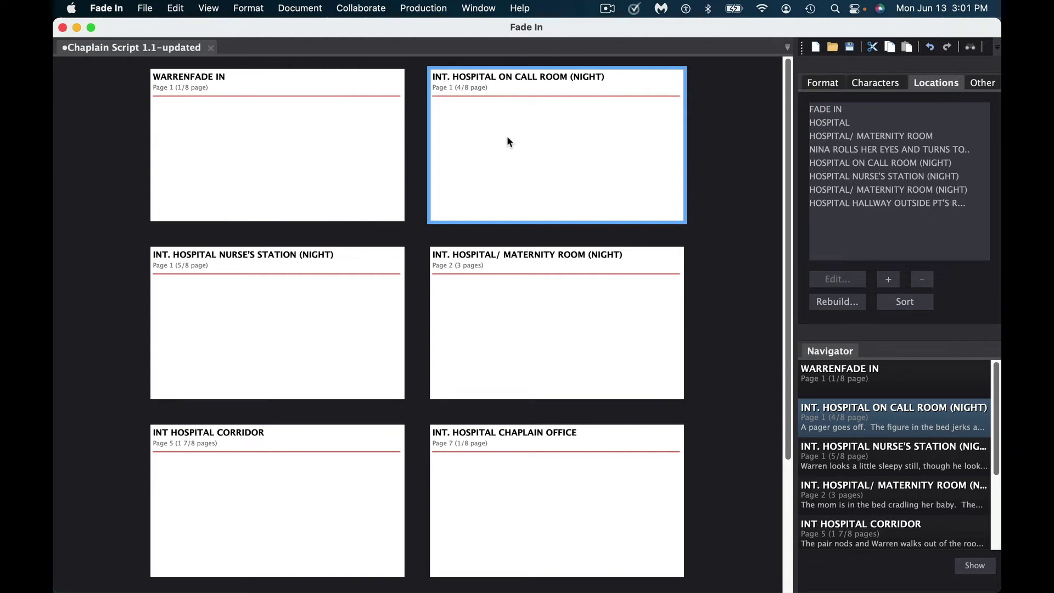
left_click(527, 350)
left_click_drag(510, 176, 551, 266)
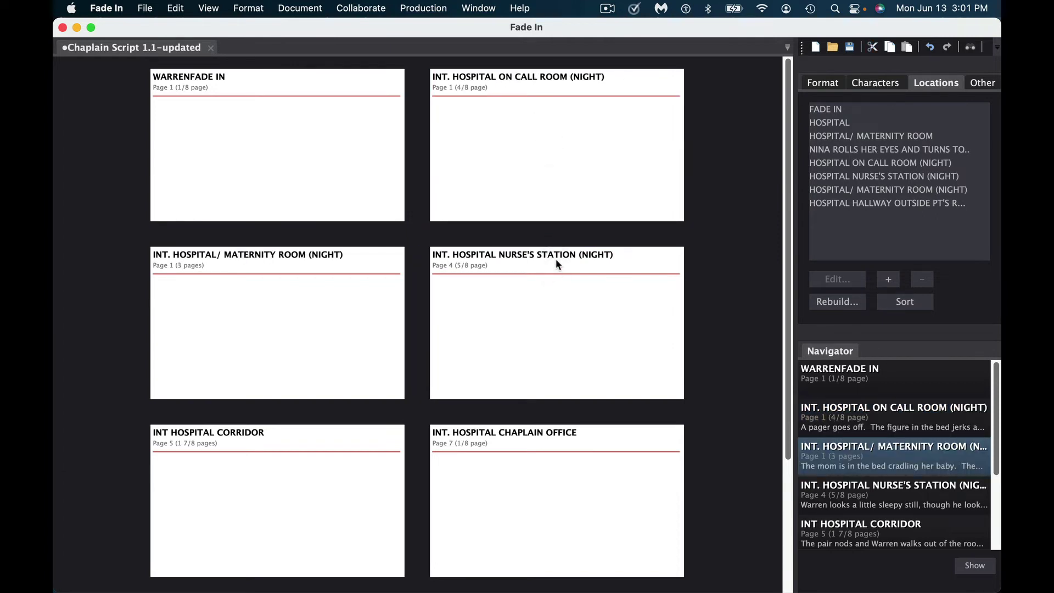
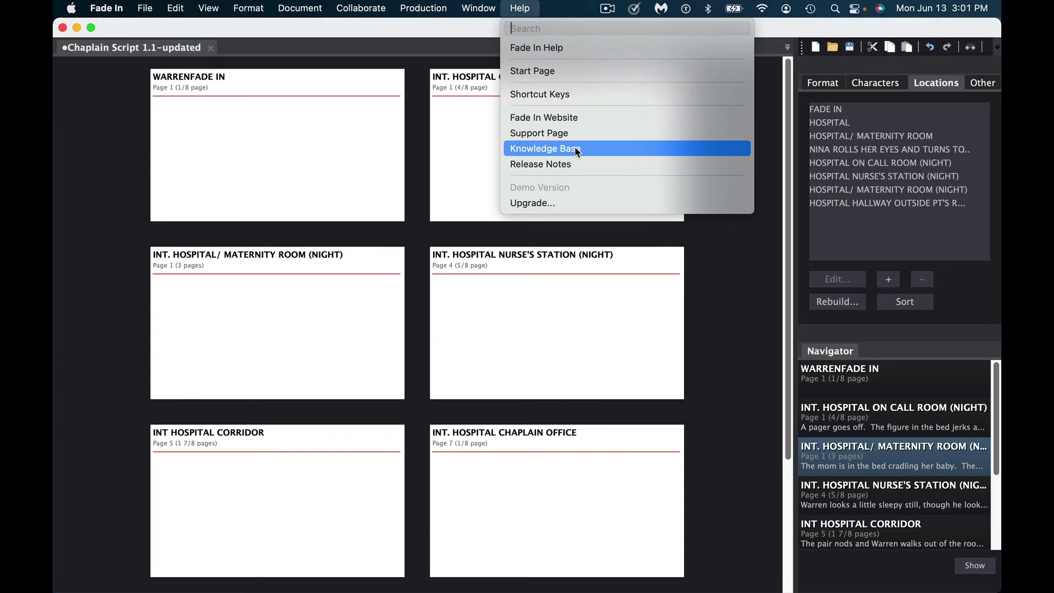
Open the Fade In website and look through the frequently asked questions on its Support page.
left_click(581, 115)
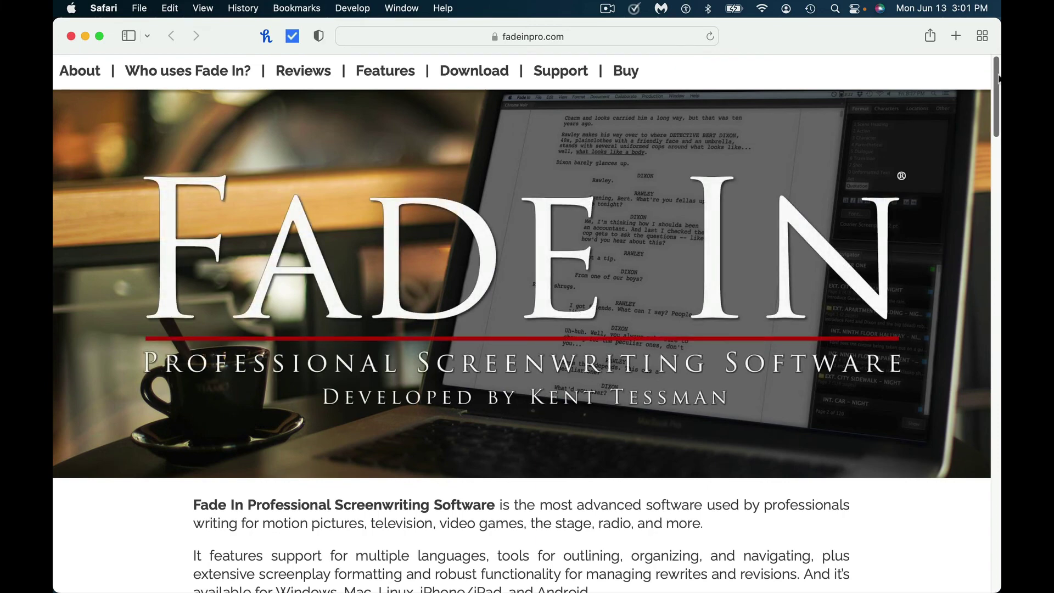
left_click_drag(998, 78, 878, 61)
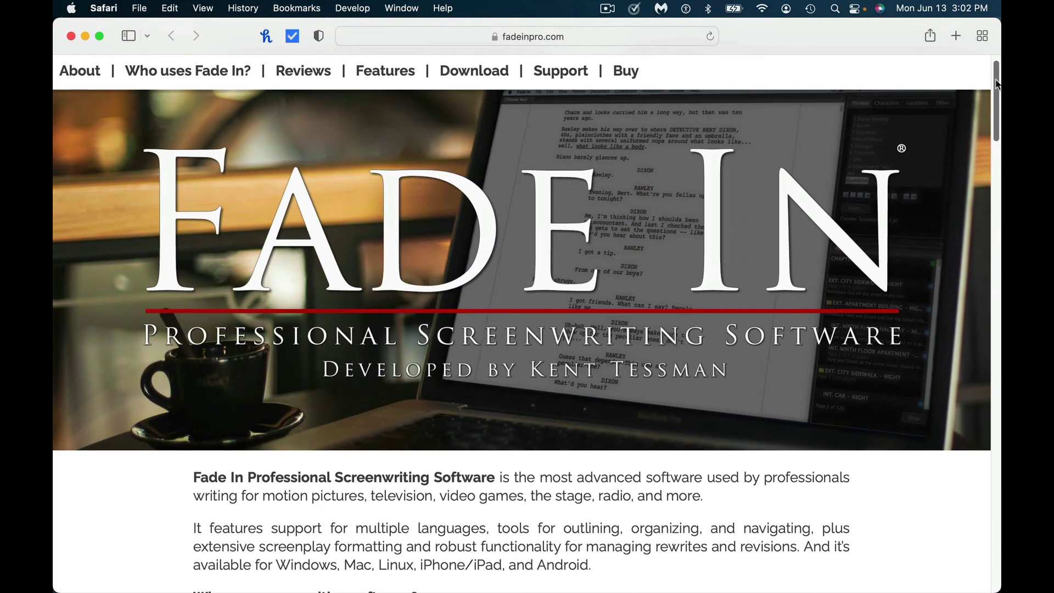
left_click(570, 72)
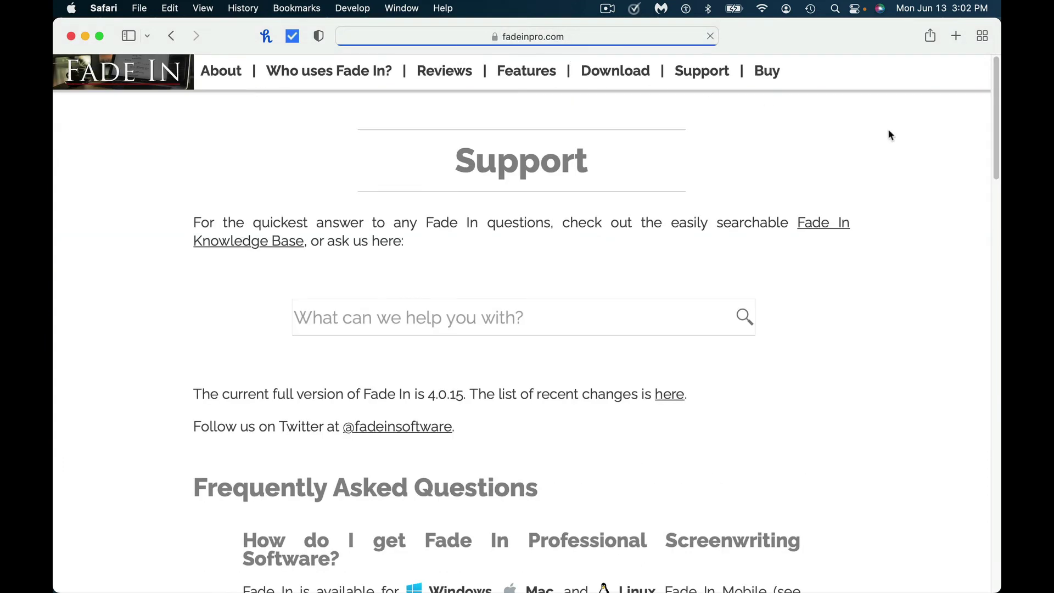
scroll(993, 104, "down", 4)
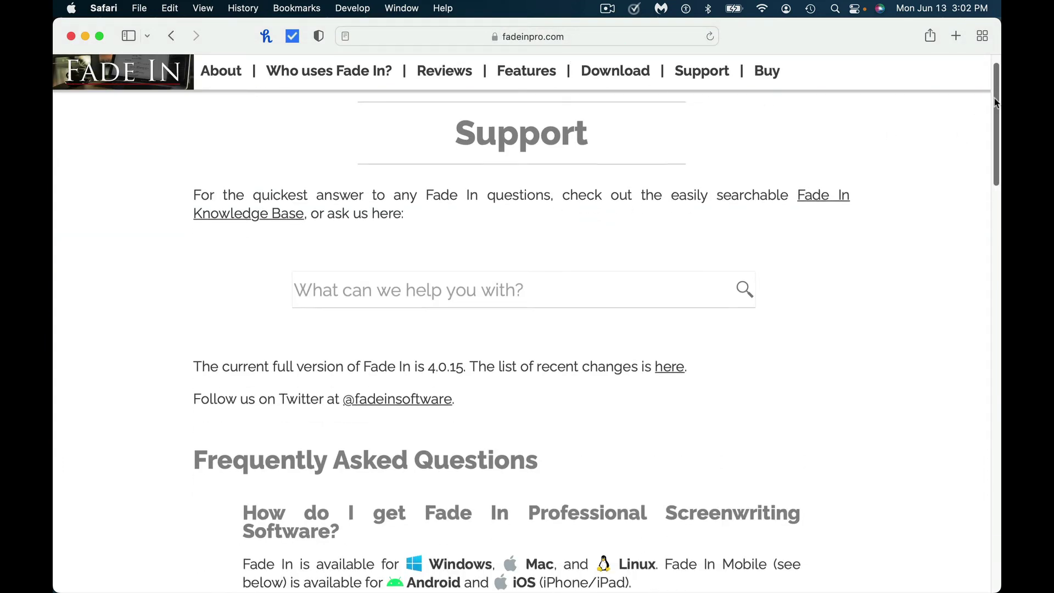
scroll(988, 131, "down", 6)
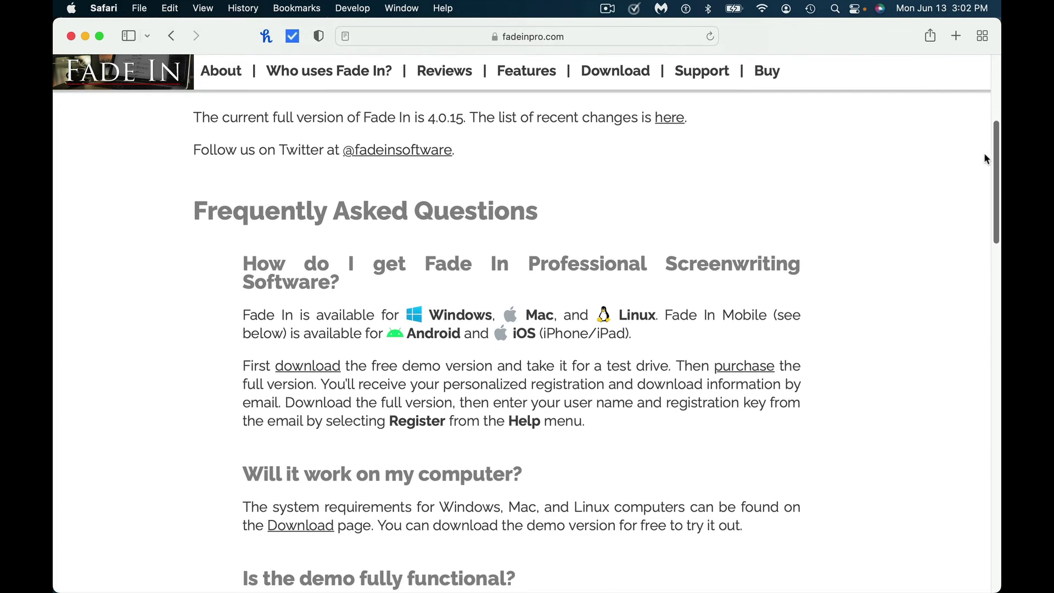
Read the remaining Support page questions, covering the demo version, registration, updates, multiple installations, Final Draft files and Fade In Mobile.
scroll(984, 156, "down", 2)
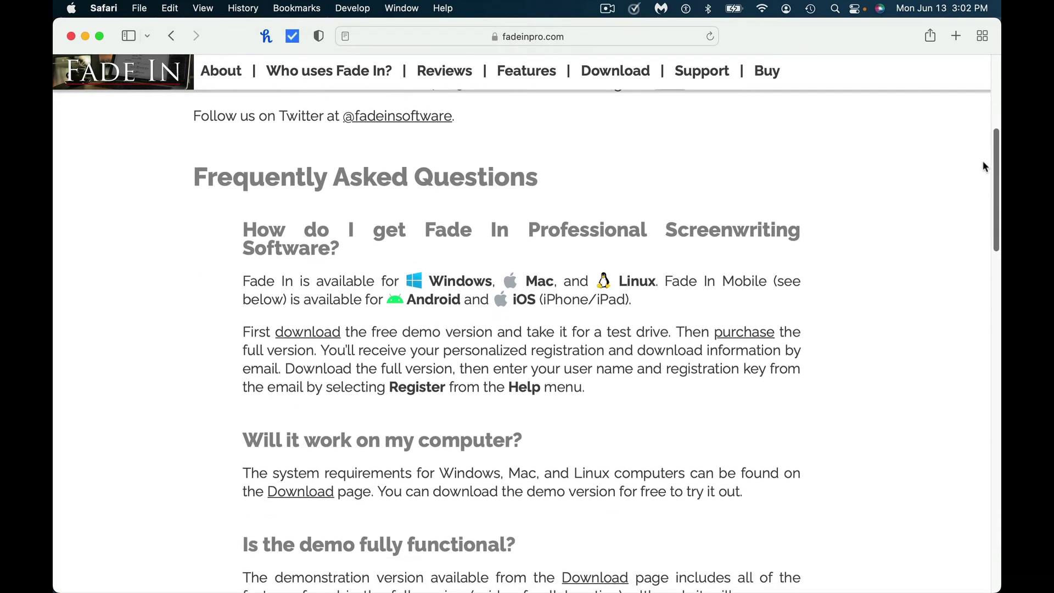
scroll(980, 173, "down", 3)
scroll(980, 187, "down", 6)
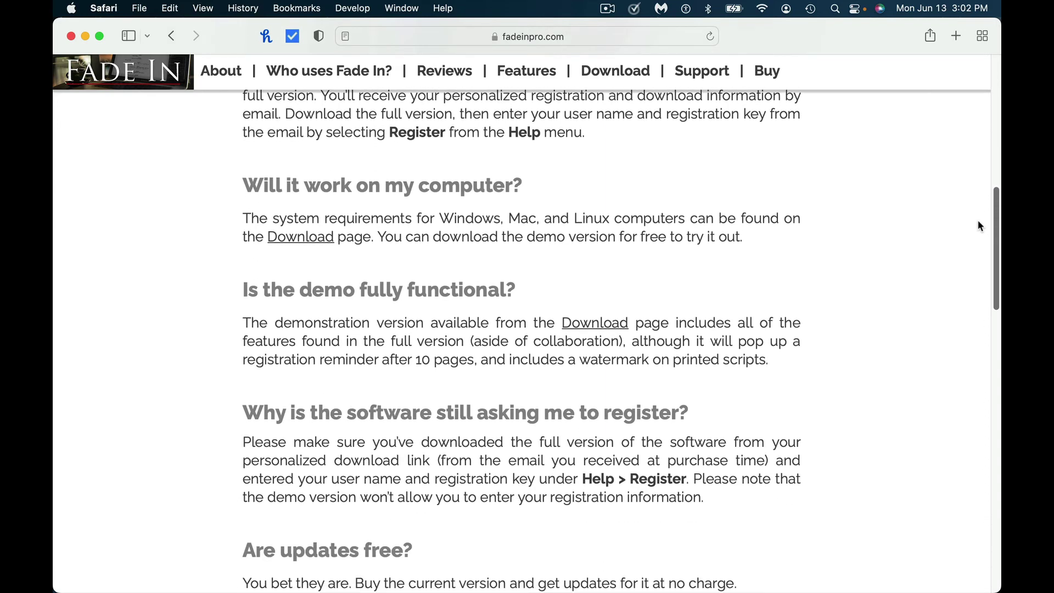
scroll(978, 230, "down", 2)
scroll(977, 242, "down", 10)
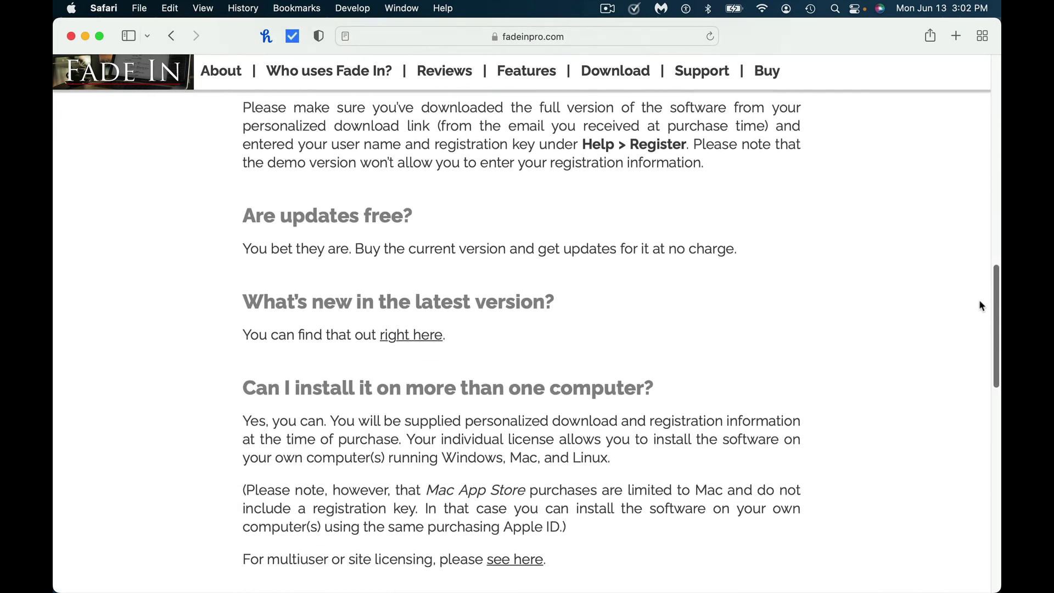
scroll(979, 302, "down", 18)
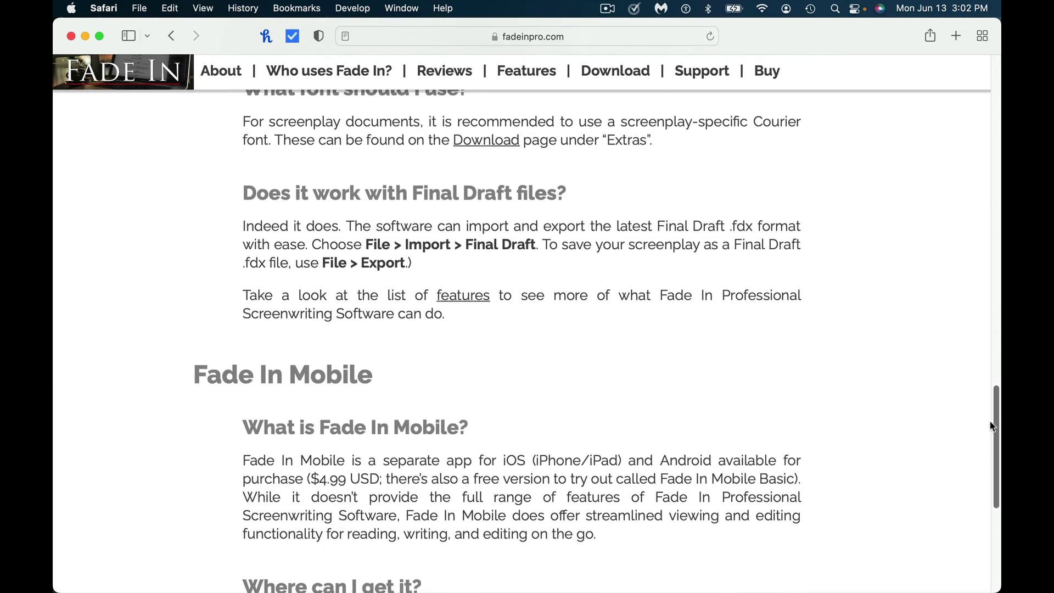
left_click_drag(992, 426, 999, 497)
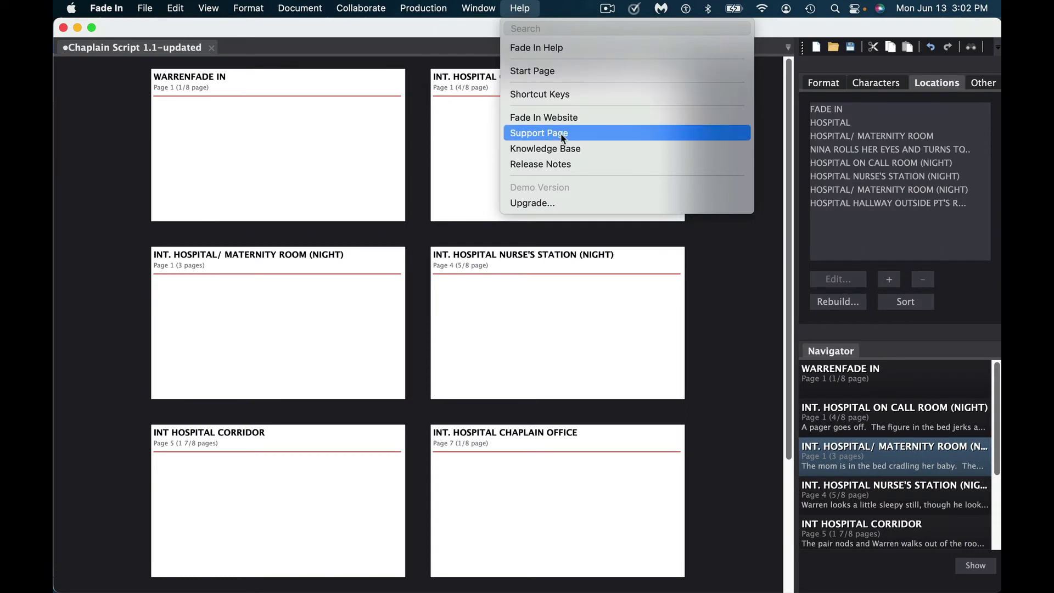
Open the Fade In Knowledge Base and look through its popular search words, most popular FAQs and latest FAQs.
left_click(564, 148)
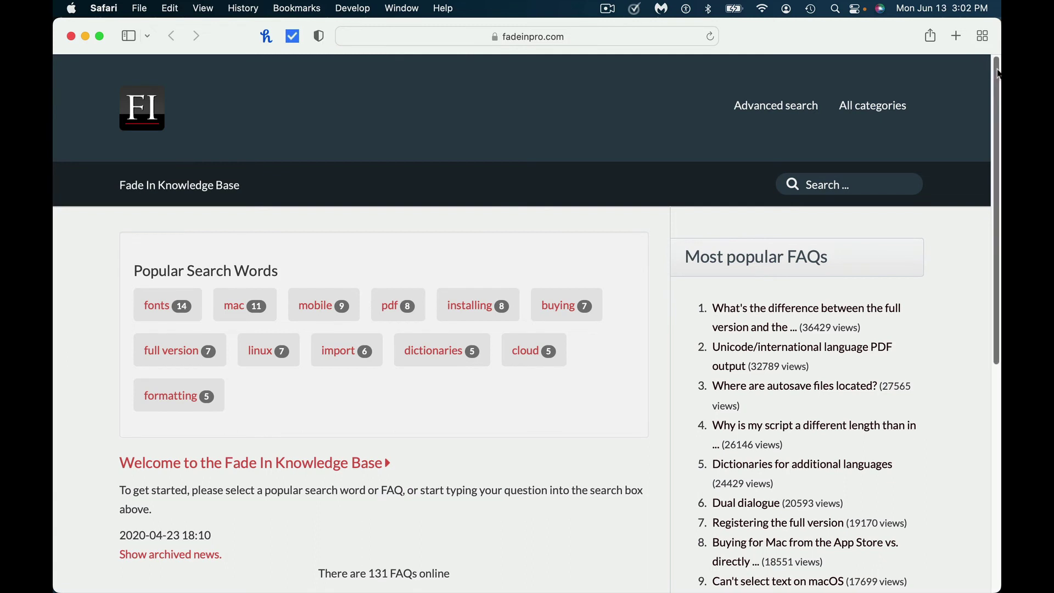
left_click_drag(997, 78, 995, 168)
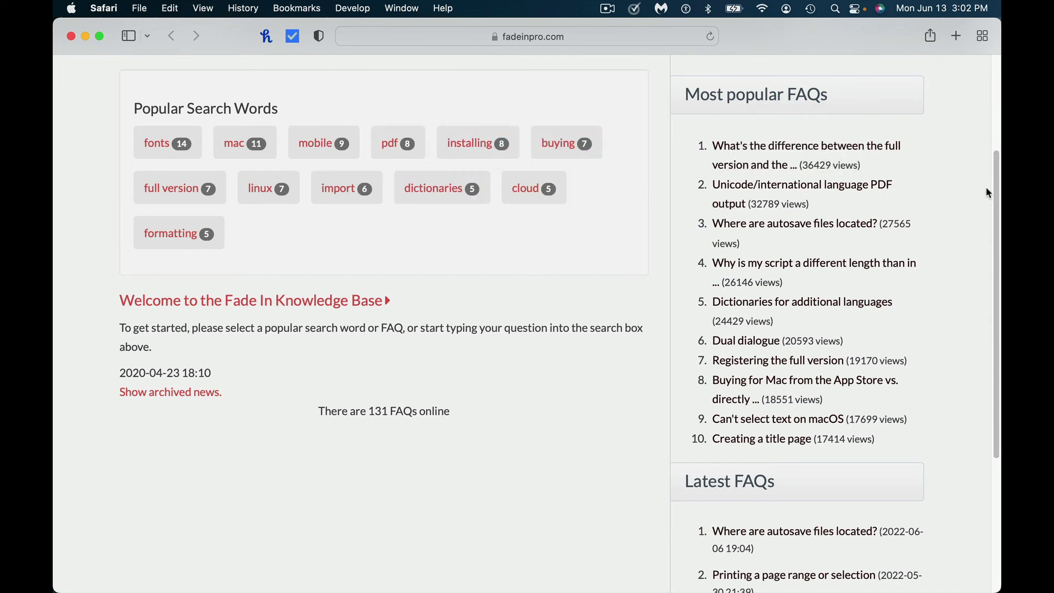
scroll(988, 197, "down", 2)
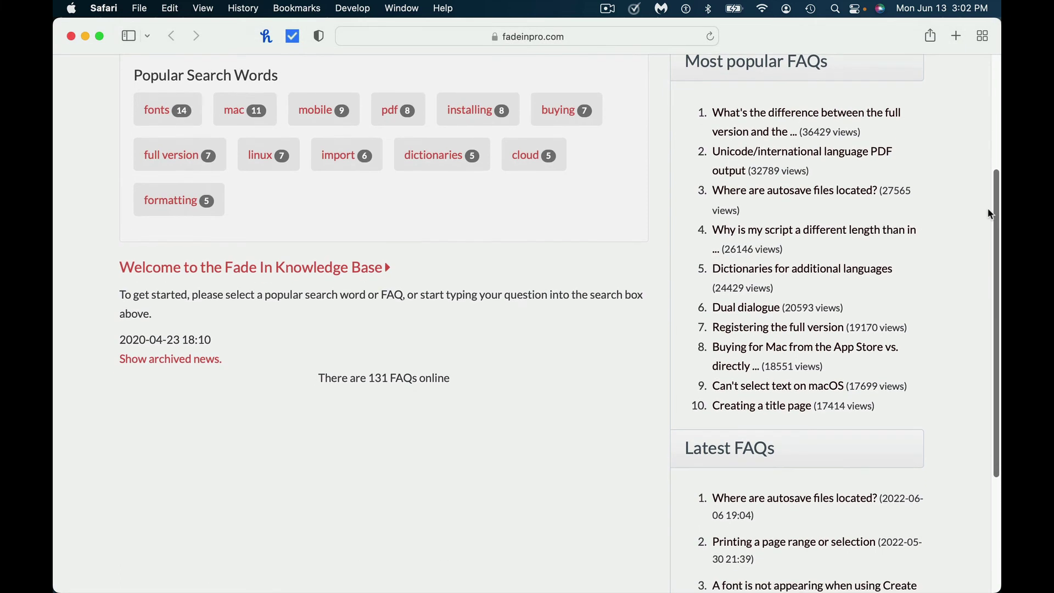
scroll(987, 220, "down", 3)
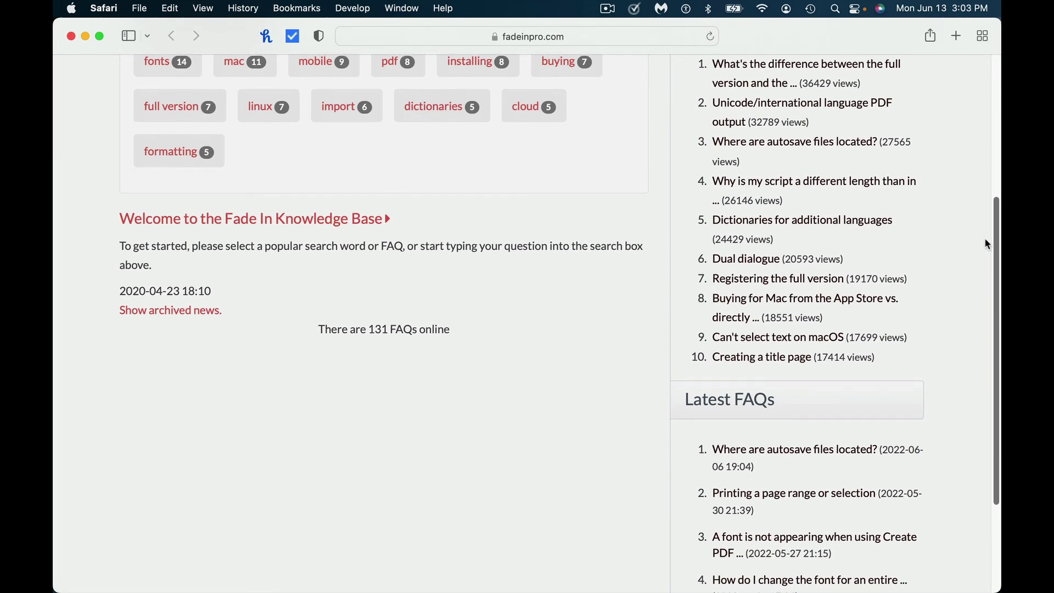
left_click_drag(995, 235, 995, 96)
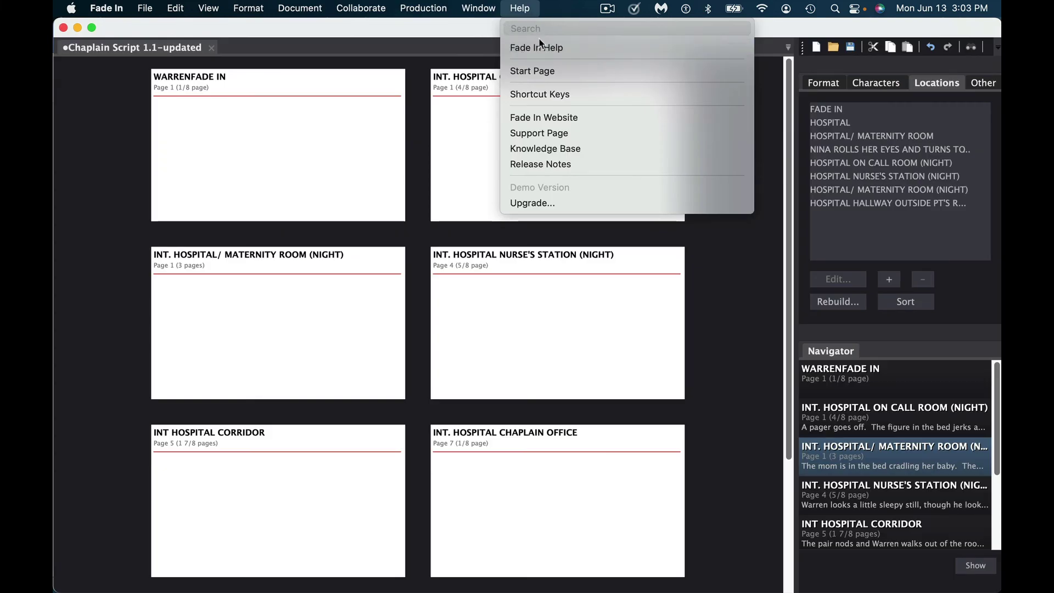
Search Fade In's help for "paren" and "dual" to locate the Parenthetical and Make Dual Dialogue commands, and close the search.
type("paren")
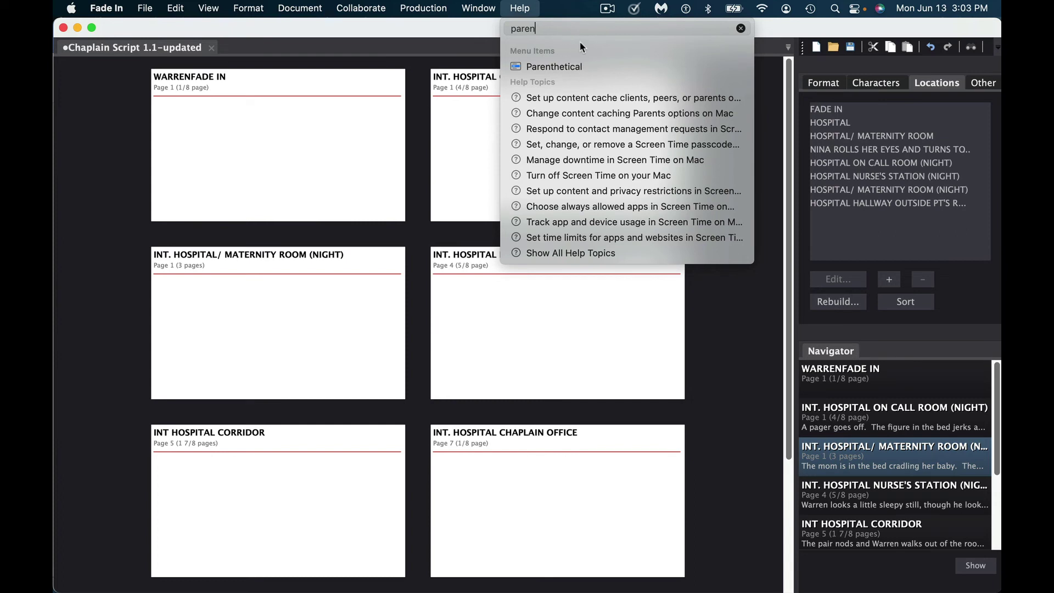
mouse_move(555, 66)
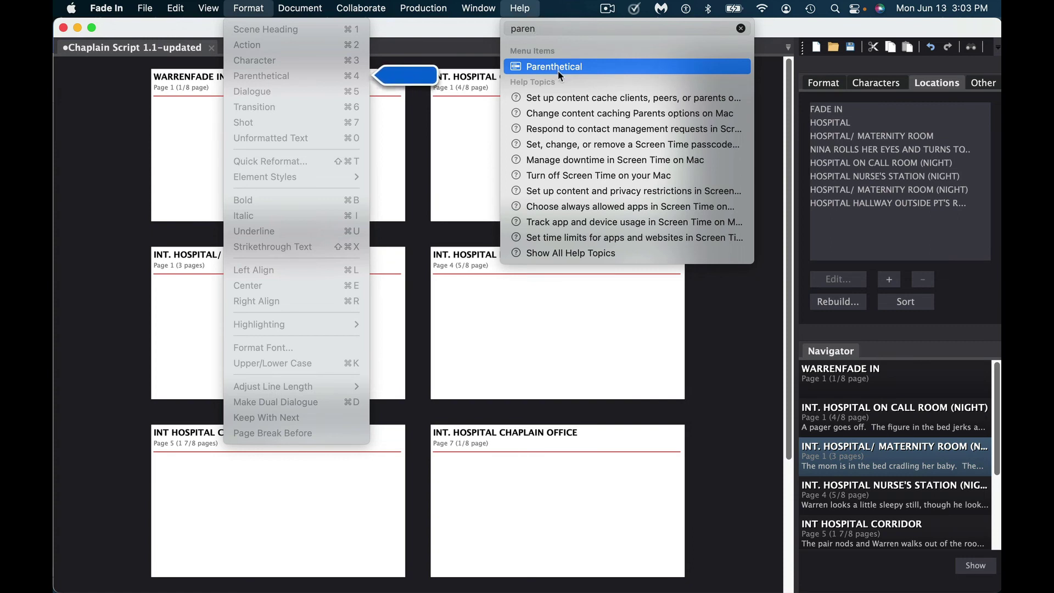
key("BackSpace")
key("BackSpace")
key("BackSpace")
key("BackSpace")
key("BackSpace")
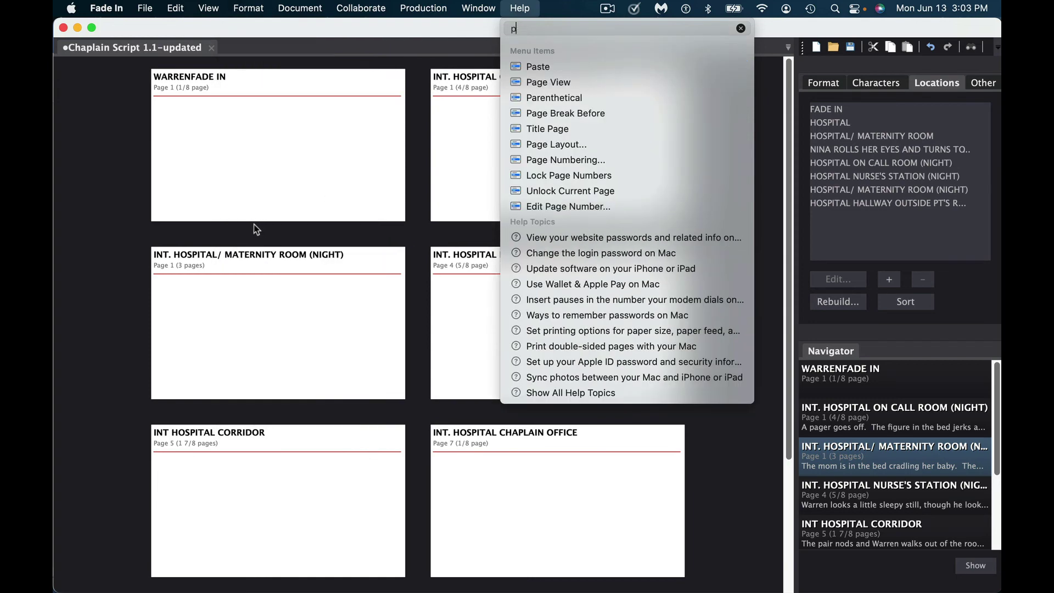
type("dual")
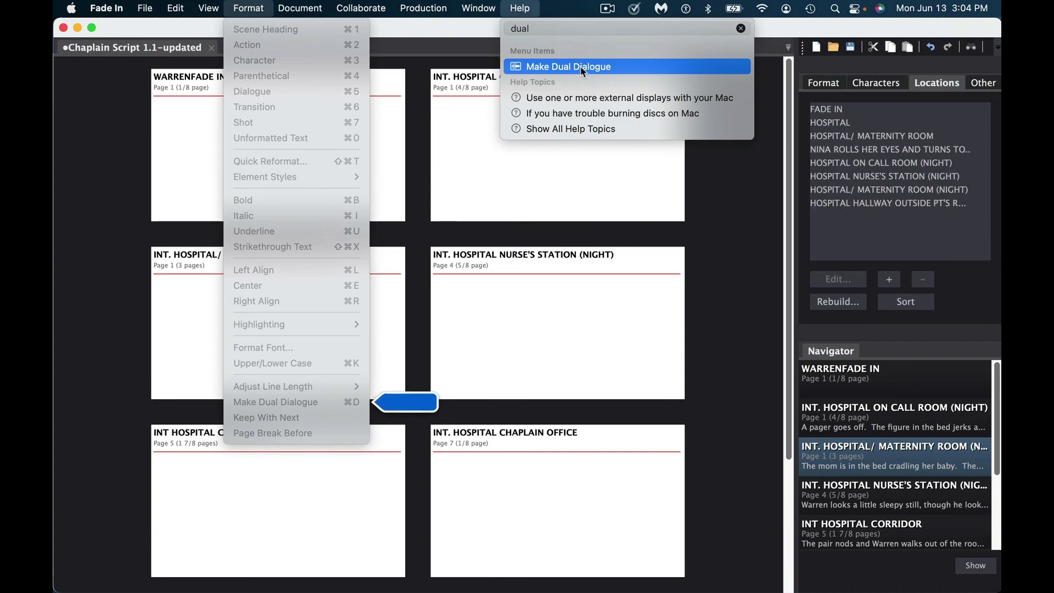
left_click(469, 45)
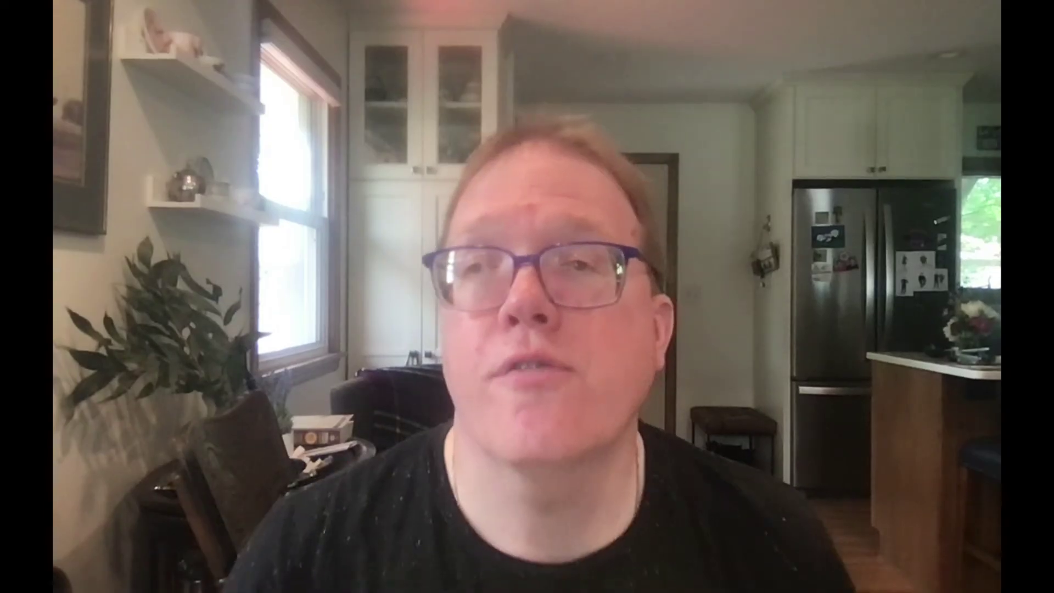